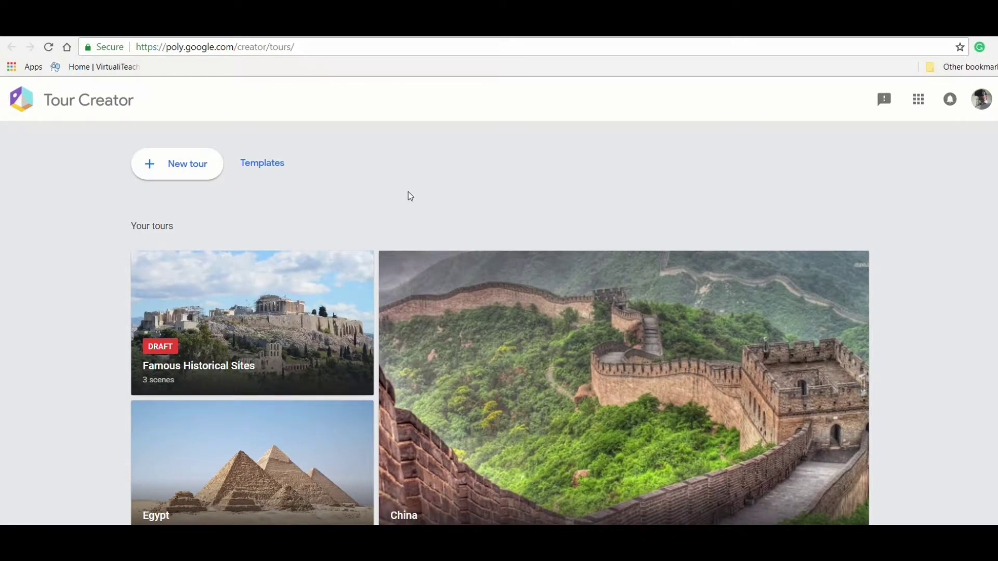
Step: Open the Famous Historical Sites draft card from Your tours
click(267, 170)
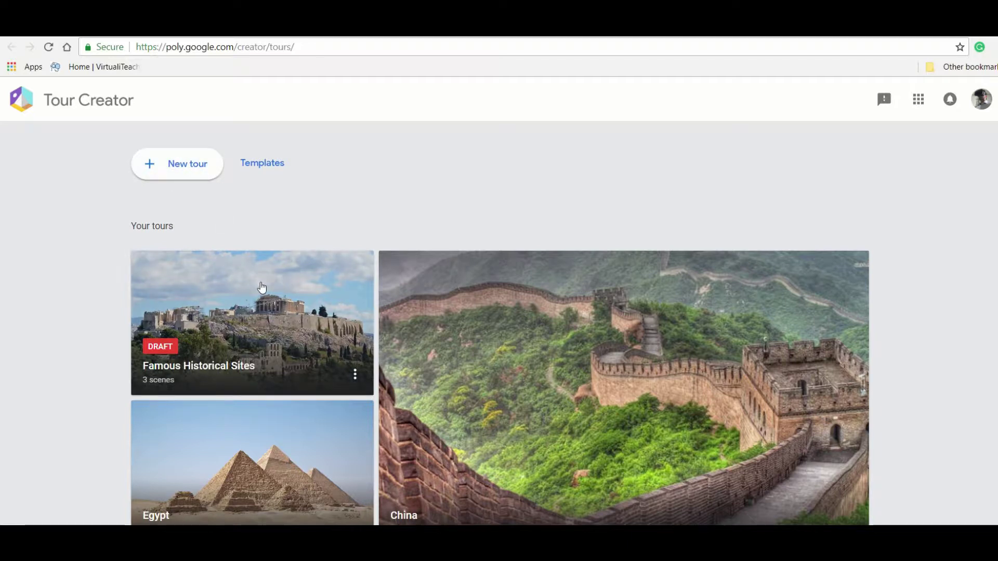
click(262, 287)
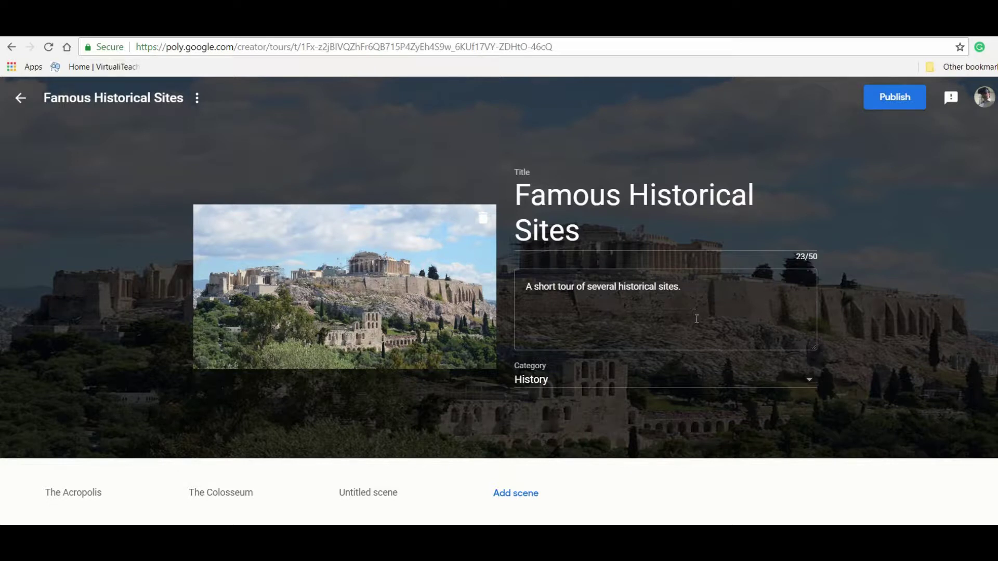
click(809, 383)
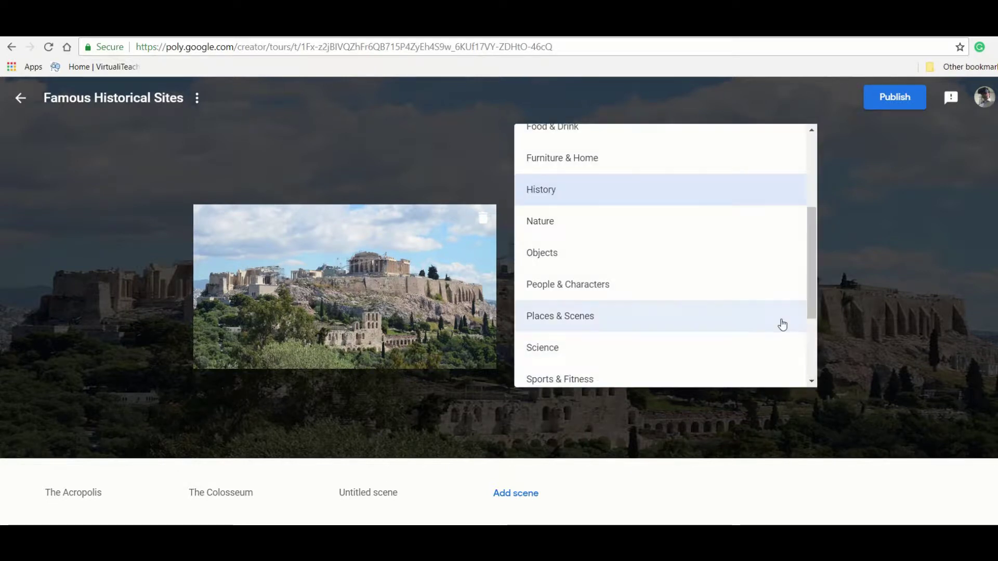
scroll(781, 323, down, 2)
scroll(780, 323, up, 5)
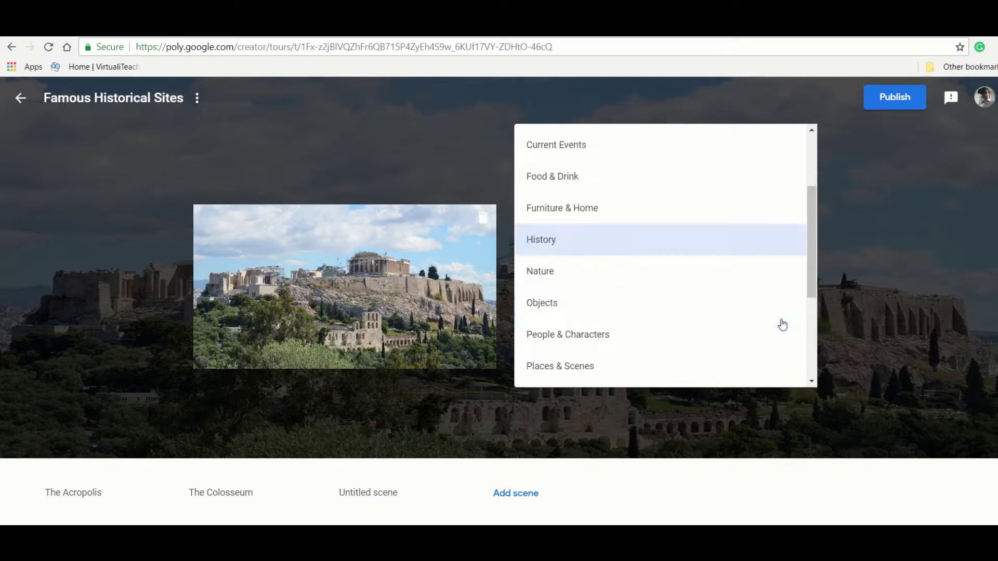
click(881, 373)
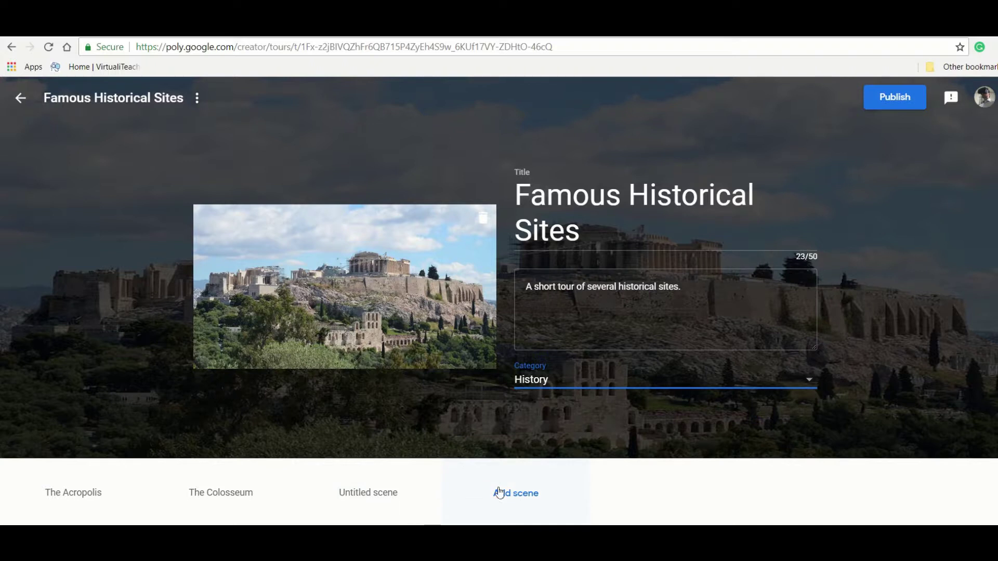
Step: Open The Acropolis scene and turn the panorama so the Parthenon sits on the left
click(82, 495)
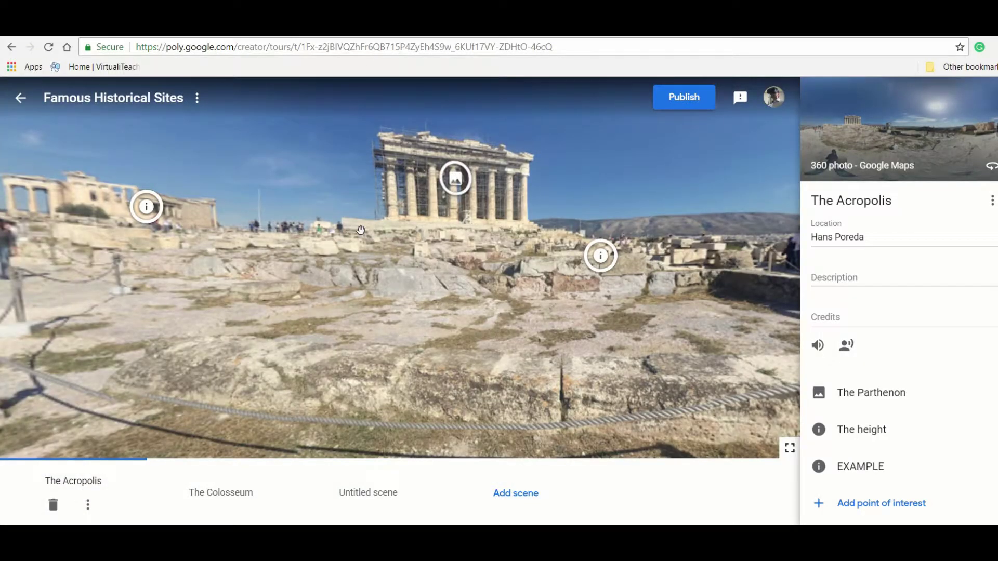
drag(361, 230, 699, 229)
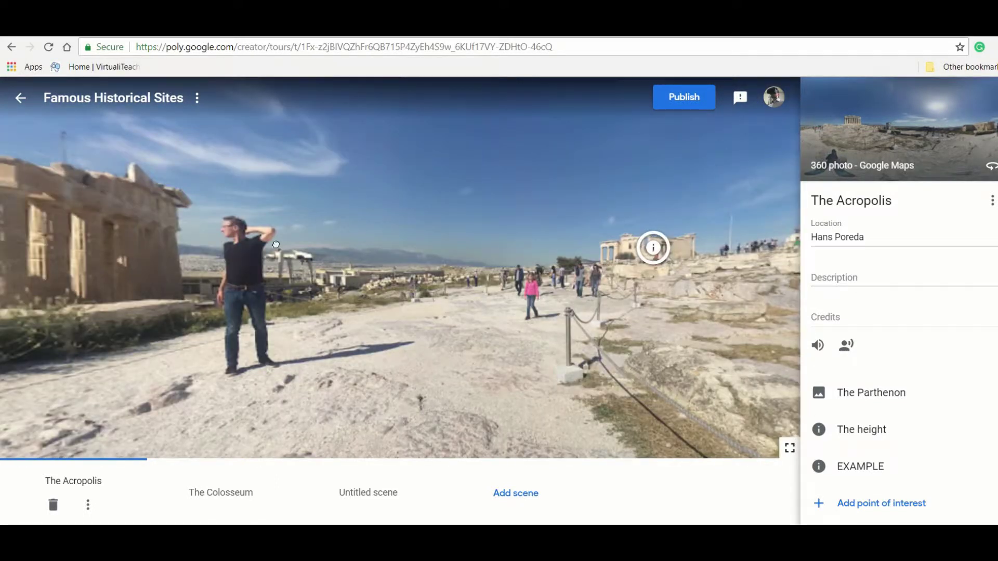
drag(276, 245, 331, 288)
drag(551, 281, 601, 300)
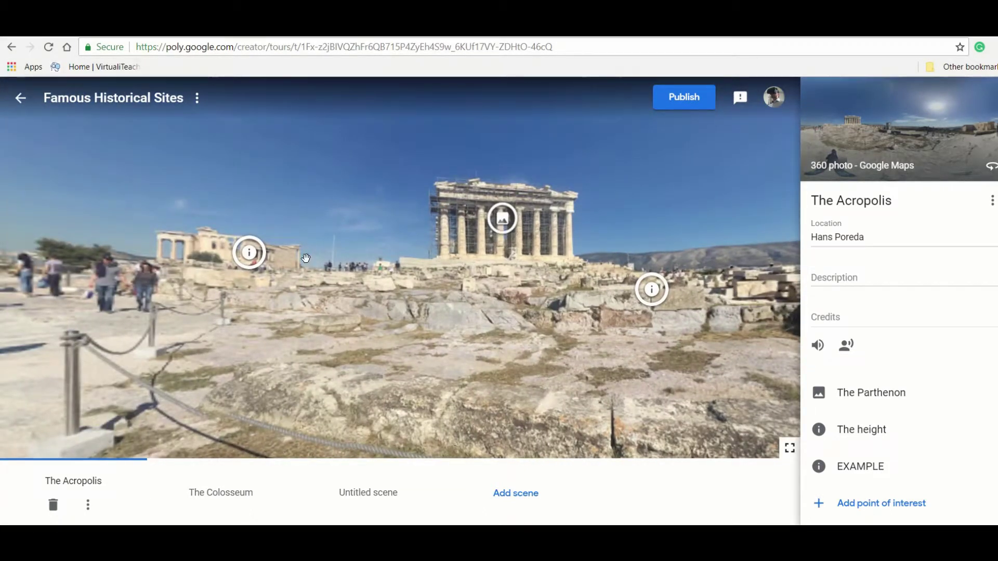
drag(489, 254, 418, 259)
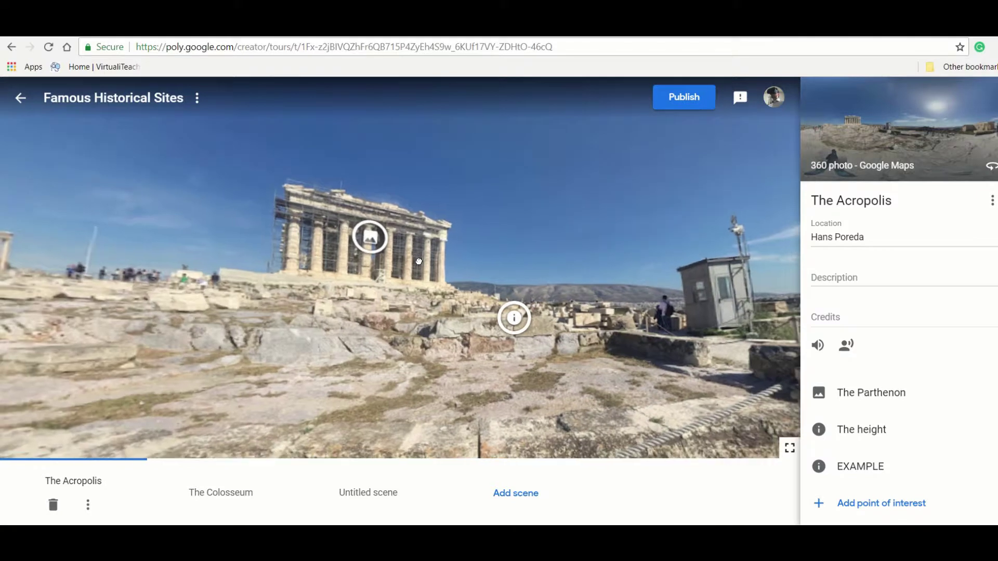
Step: Enlarge and reposition the Parthenon image overlay, then view The height point's details
click(385, 240)
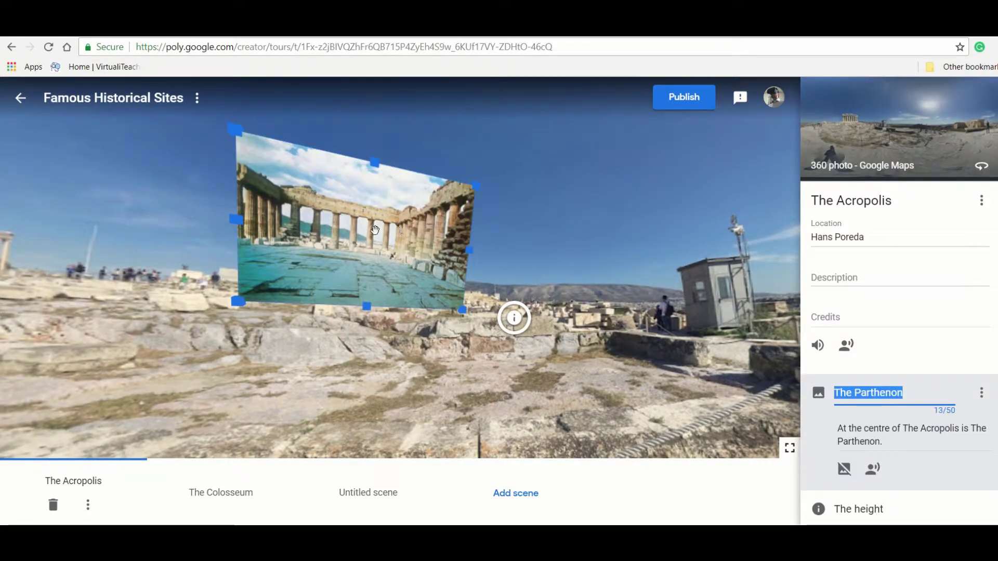
mouse_move(374, 229)
mouse_down()
mouse_move(390, 235)
mouse_move(378, 237)
mouse_up()
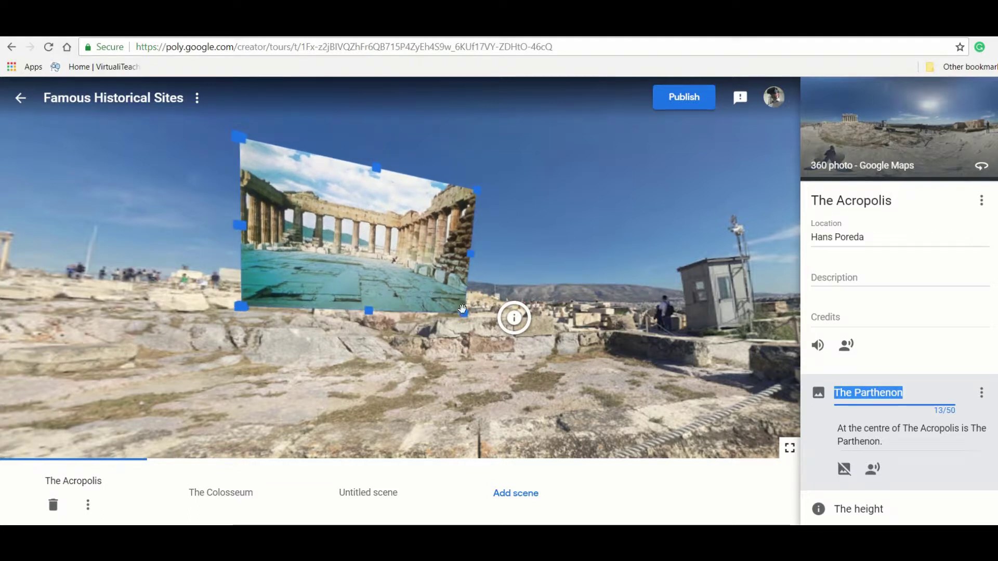
drag(462, 310, 486, 330)
mouse_move(354, 262)
mouse_down()
mouse_move(468, 257)
mouse_move(358, 253)
mouse_up()
click(406, 350)
click(514, 319)
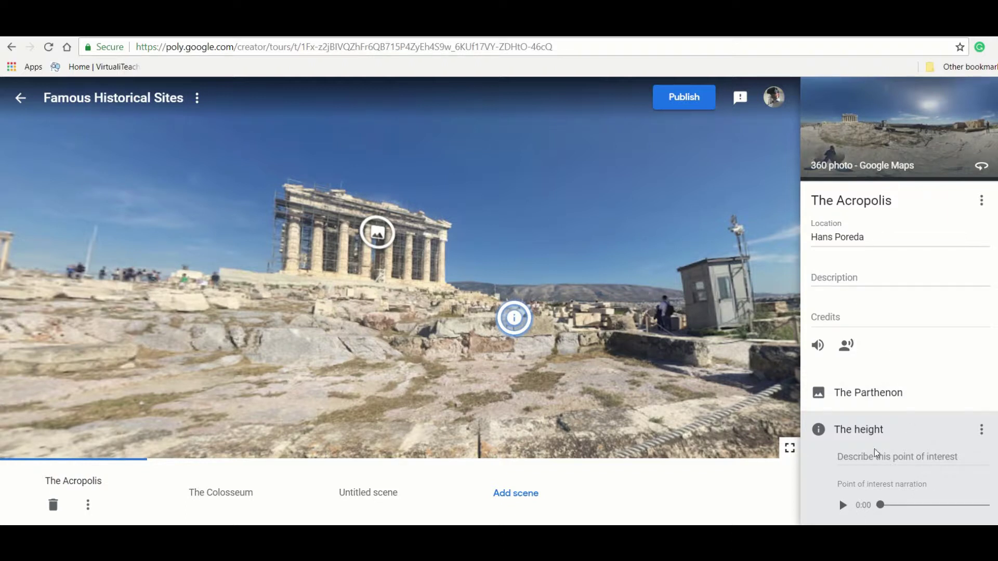
scroll(903, 497, down, 2)
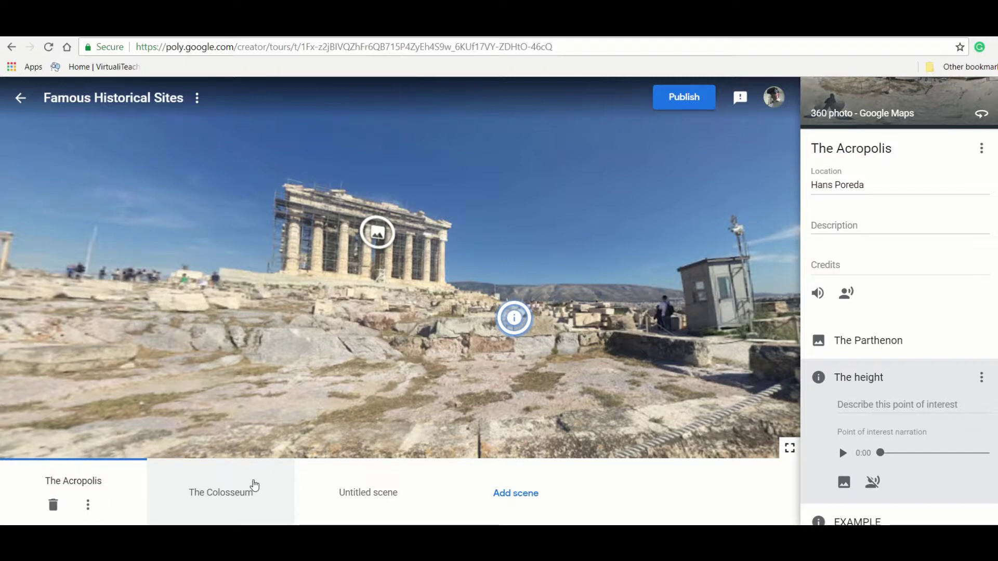
Step: In The Colosseum scene, move the Inside view overlay right and down
click(254, 485)
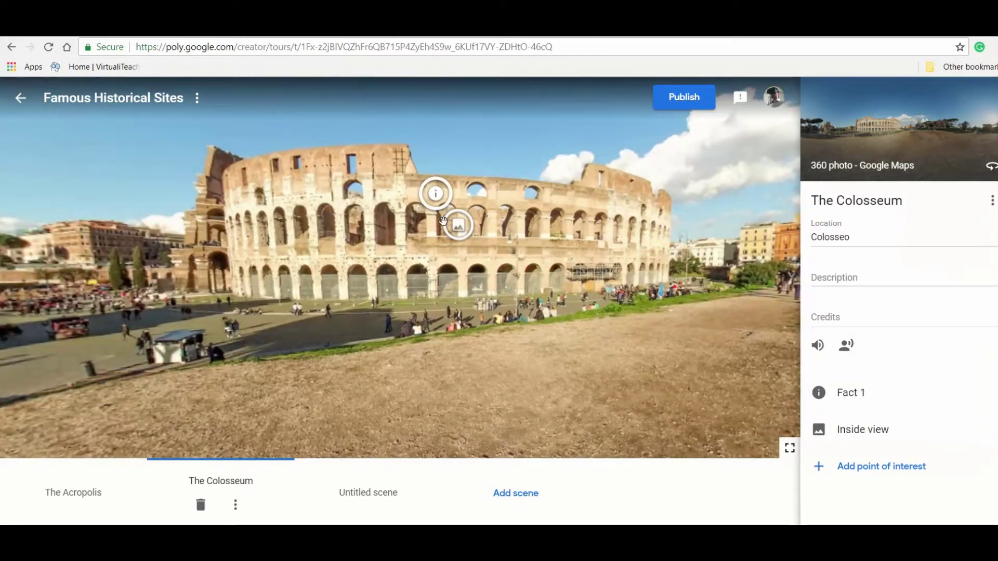
click(445, 222)
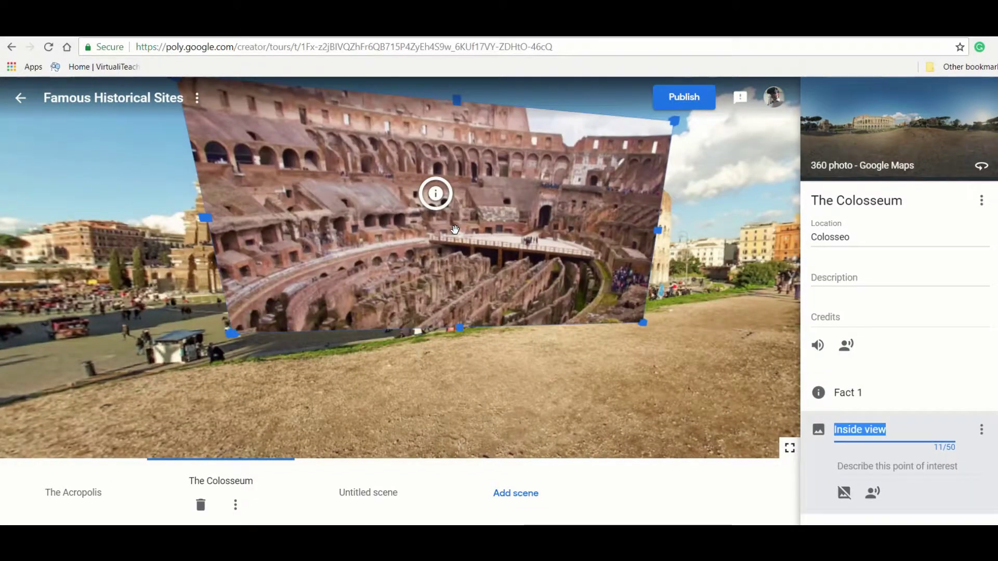
drag(449, 226, 517, 248)
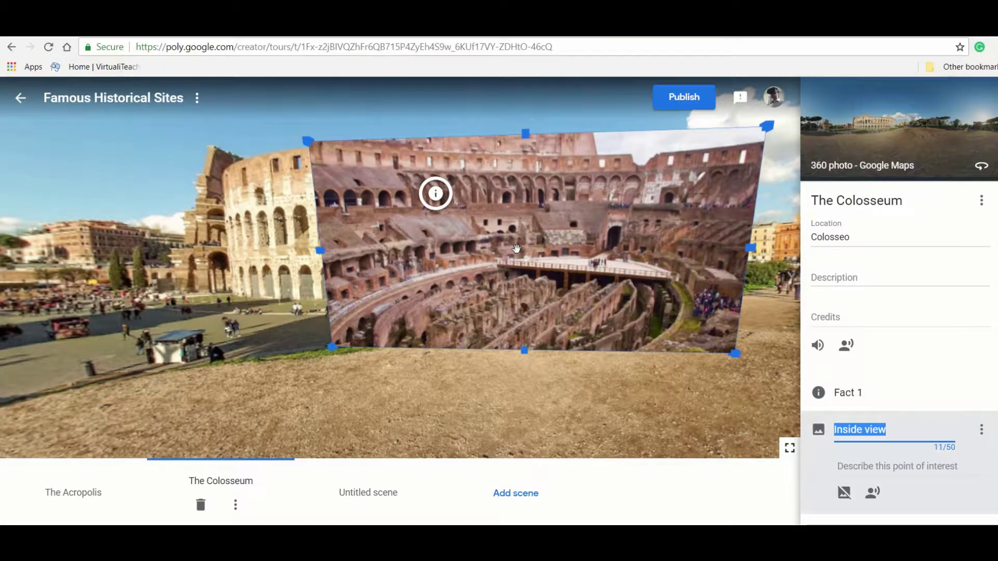
click(419, 390)
Step: Move the Great Pyramid's untitled scene one place left with Move Left
click(367, 502)
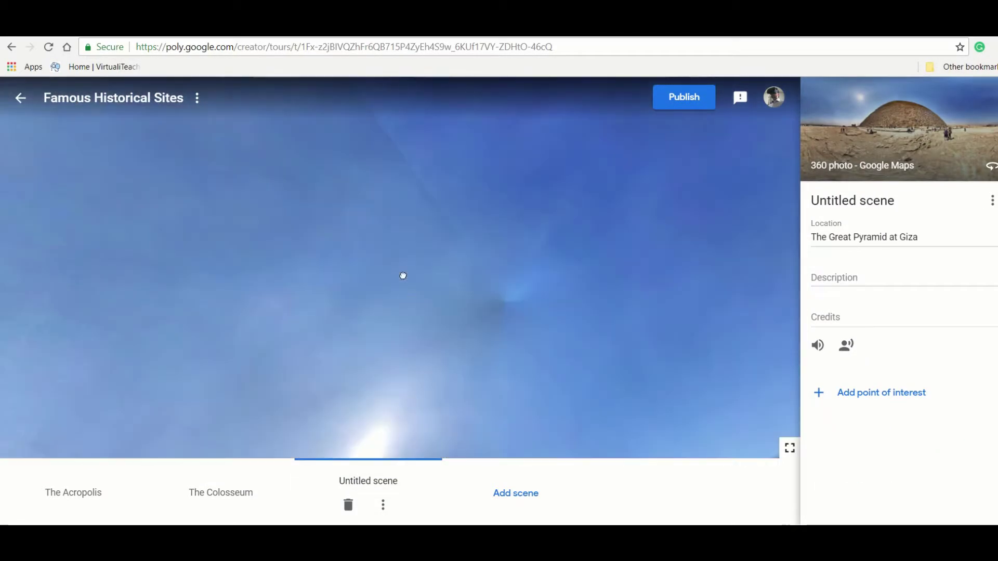
drag(403, 276, 302, 204)
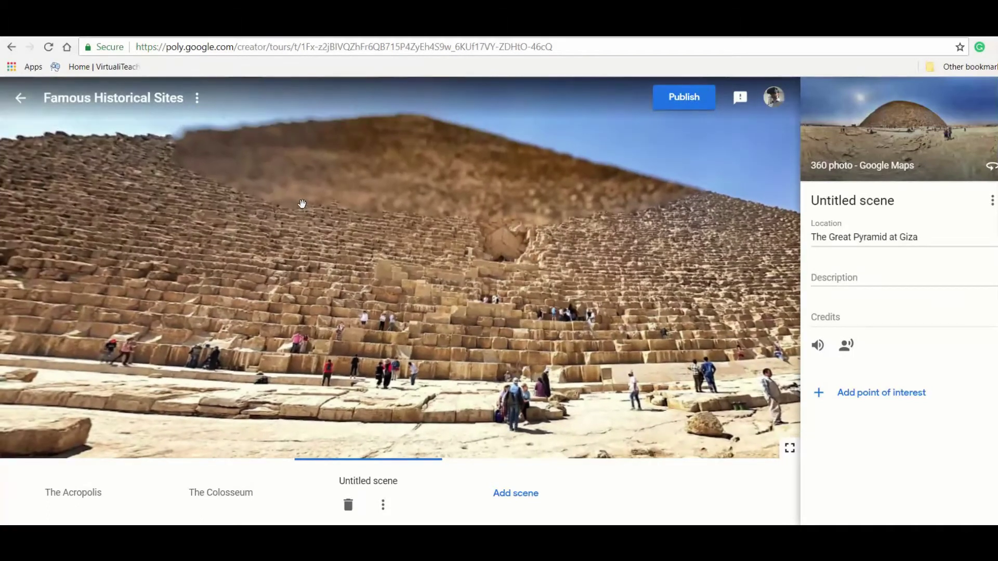
click(383, 504)
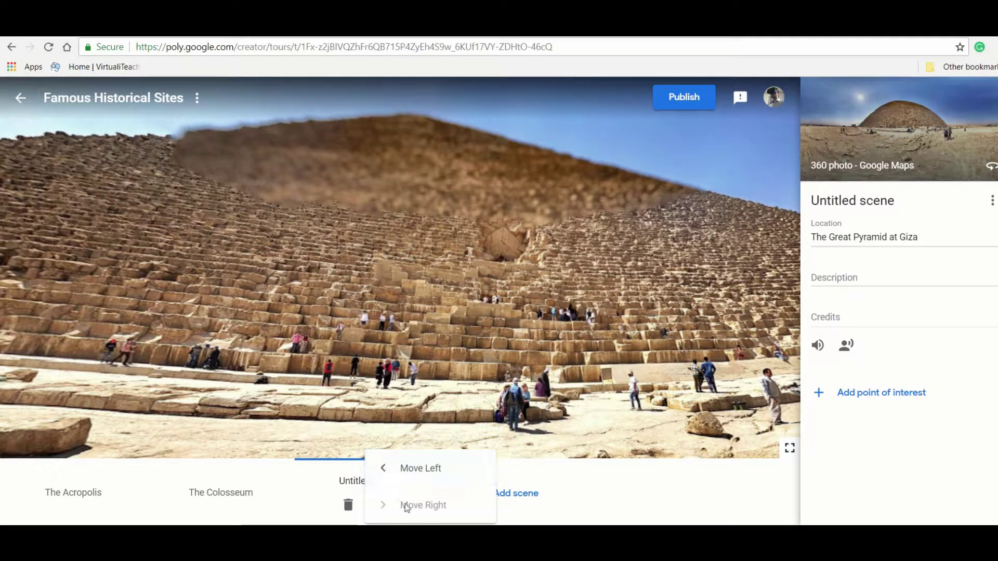
click(411, 469)
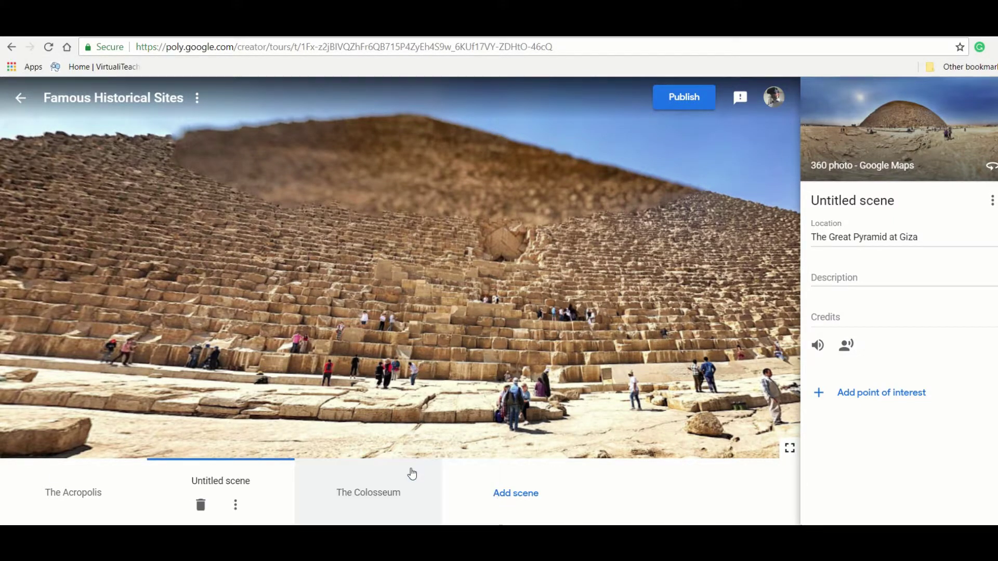
Step: Add a new scene from Google Maps and search for 'taj mahal, india'
click(521, 498)
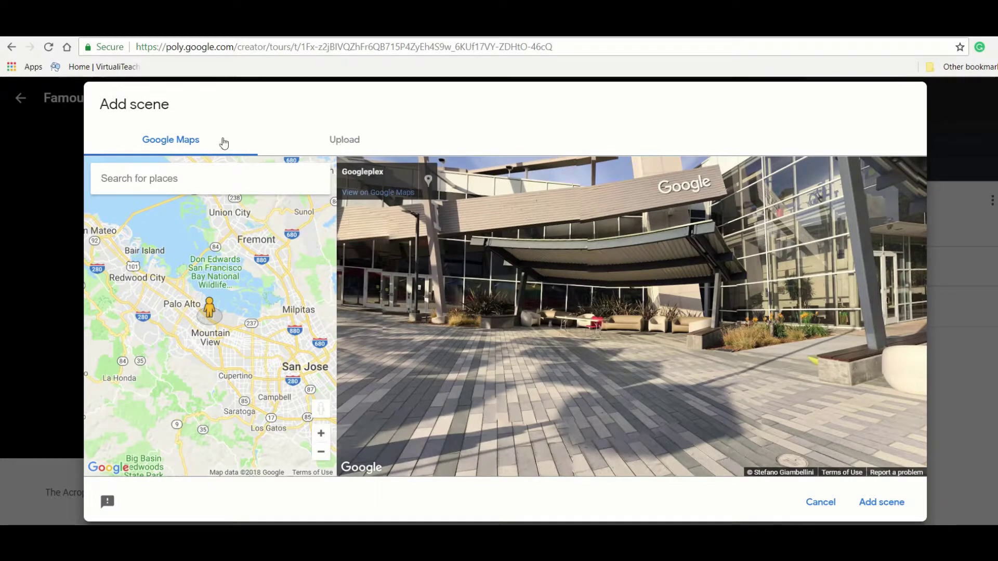
click(338, 139)
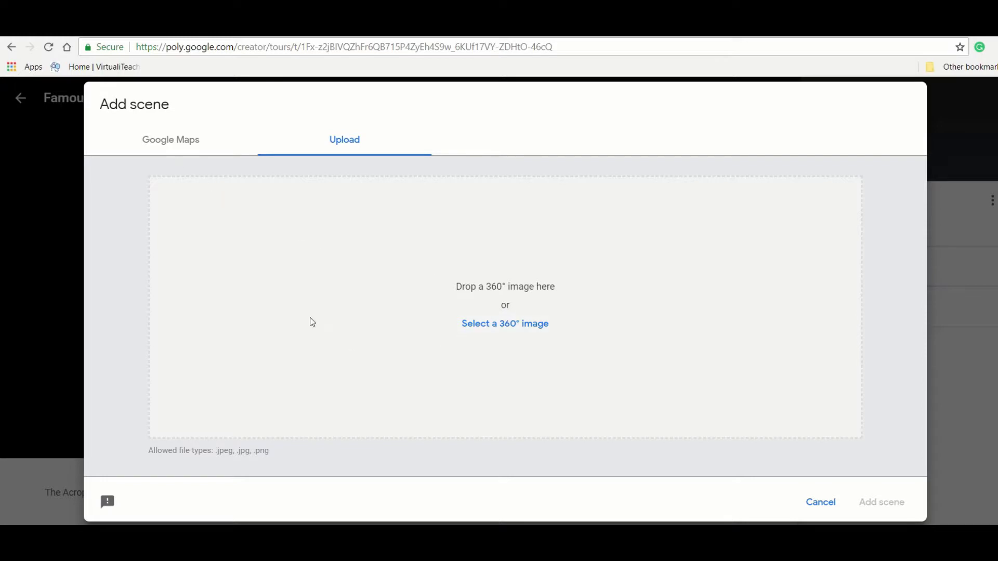
click(172, 142)
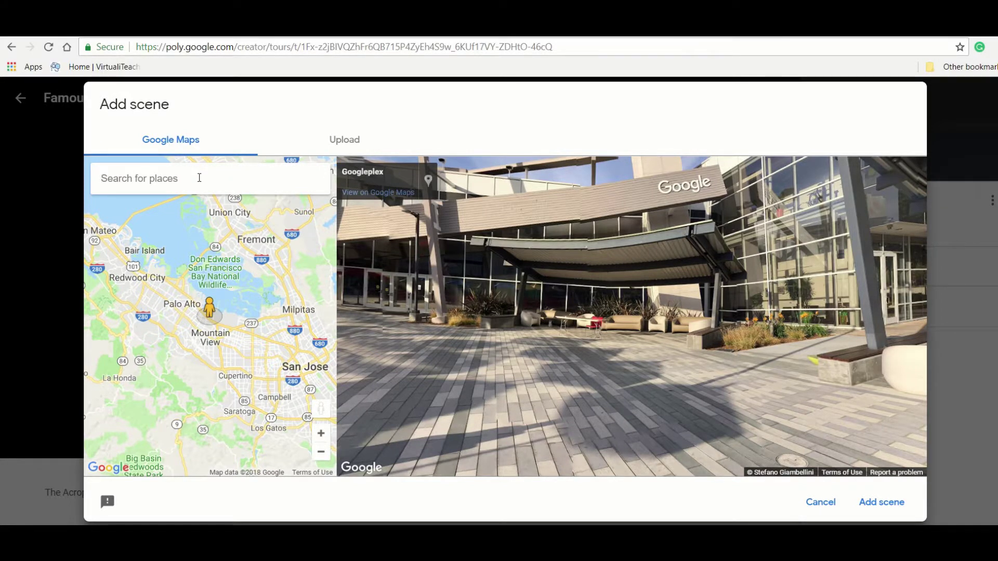
text(taj mahal,)
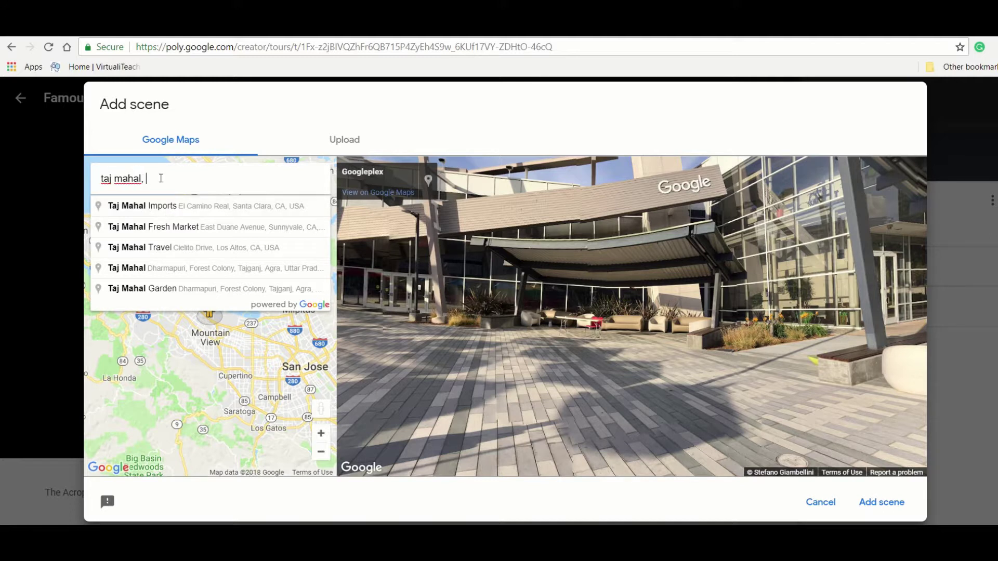
text(ind)
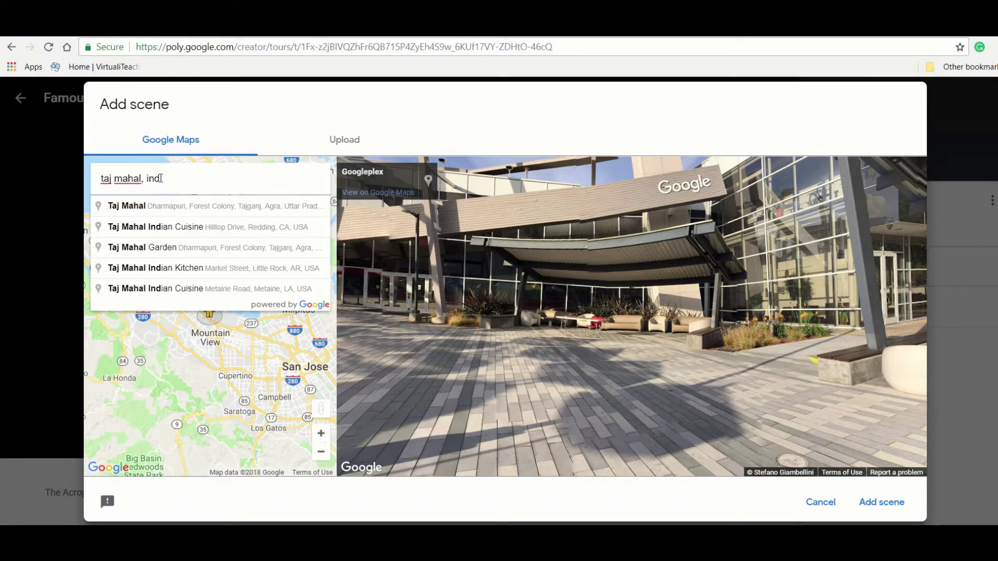
text(ia)
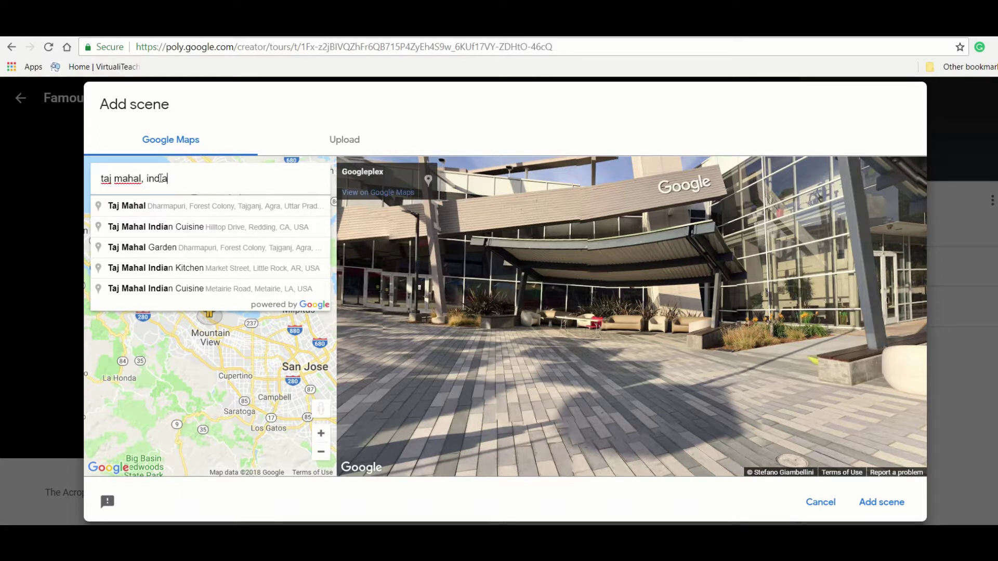
Step: Choose the Taj Mahal, Agra suggestion and look around its Street View panorama
click(217, 208)
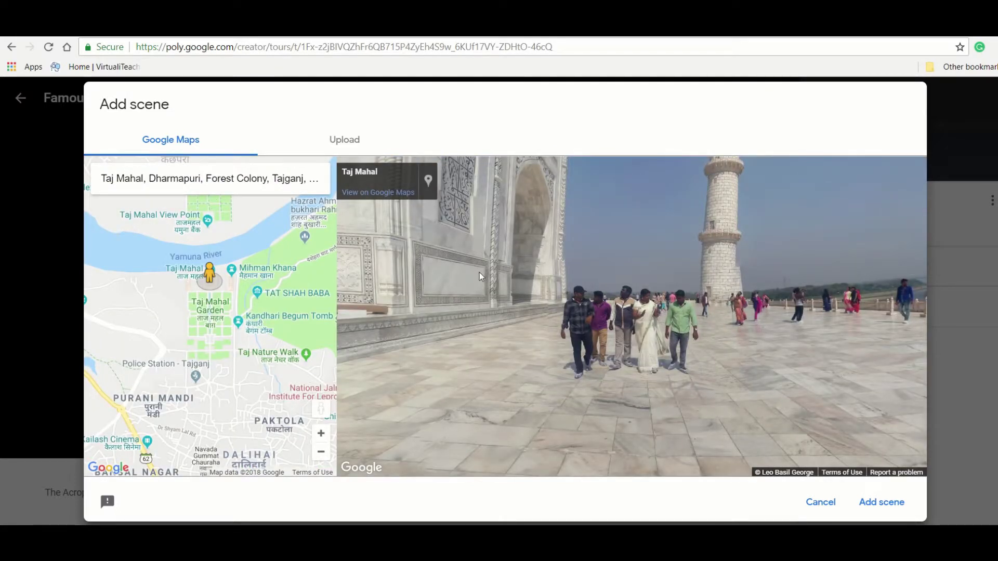
scroll(234, 286, down, 1)
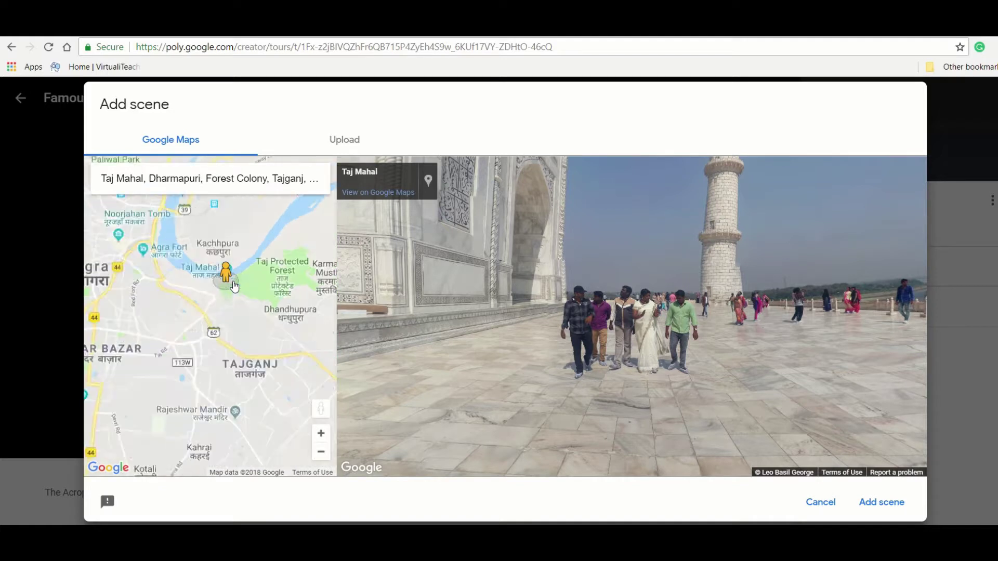
scroll(234, 285, up, 4)
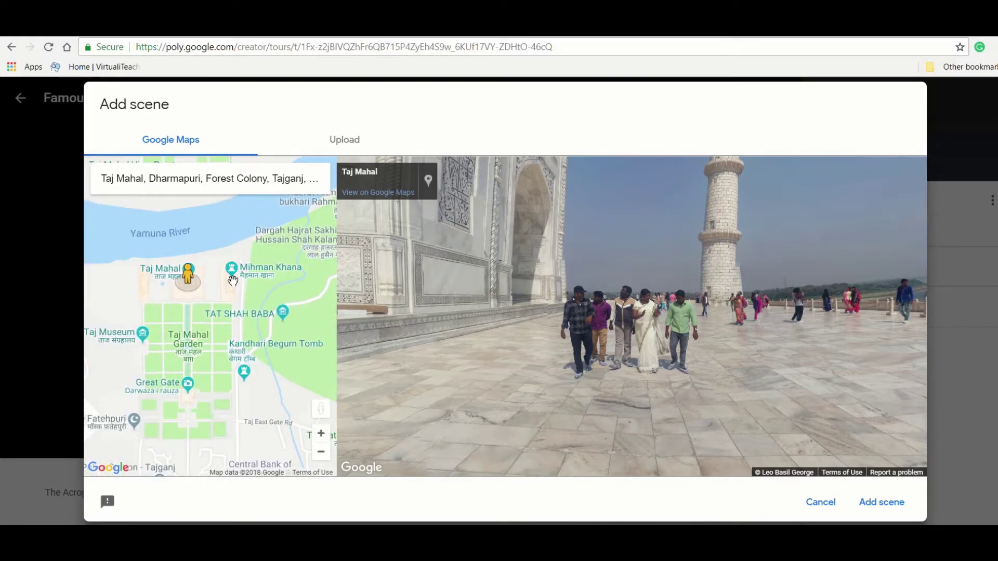
scroll(208, 294, up, 3)
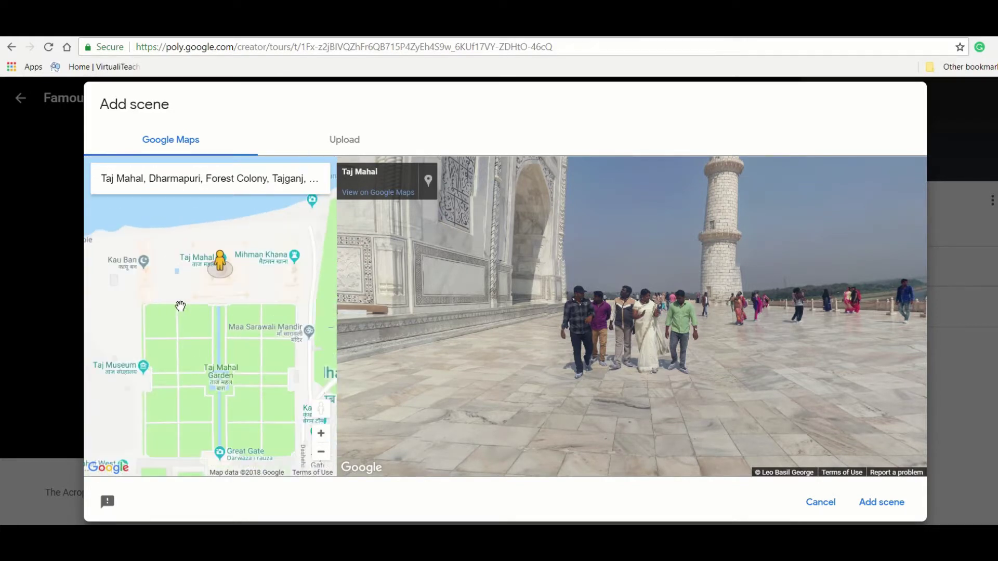
drag(265, 307, 256, 272)
drag(479, 297, 789, 437)
drag(727, 276, 634, 127)
drag(627, 395, 619, 295)
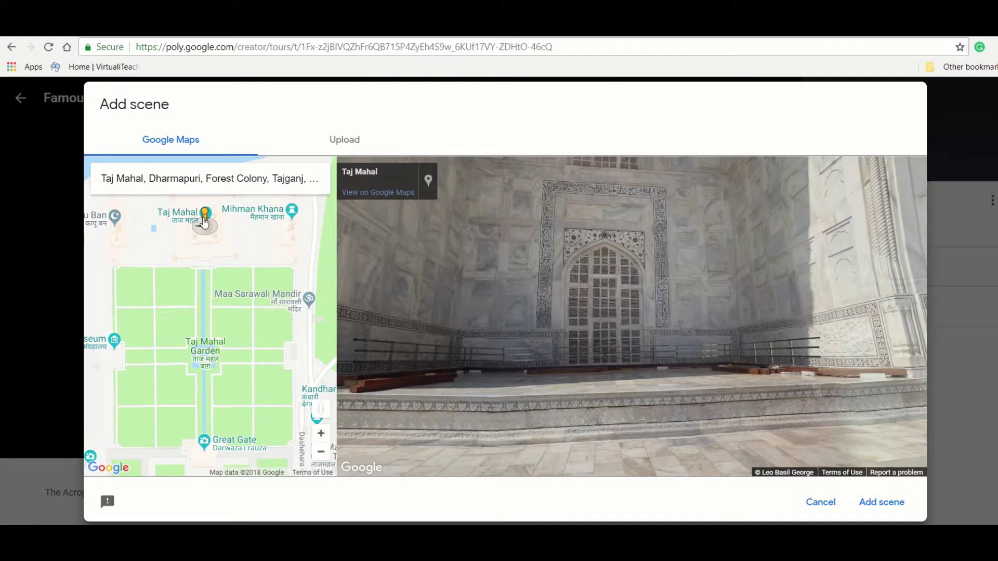
Step: Move the viewpoint down the garden path and frame the Taj Mahal facade
drag(204, 224, 206, 283)
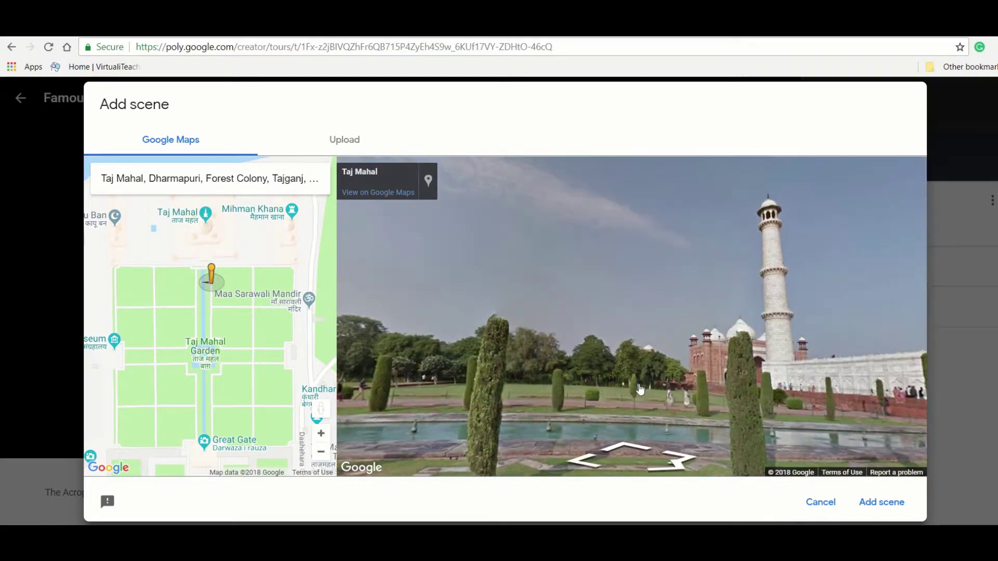
key(Right)
key(Right)
key(Right)
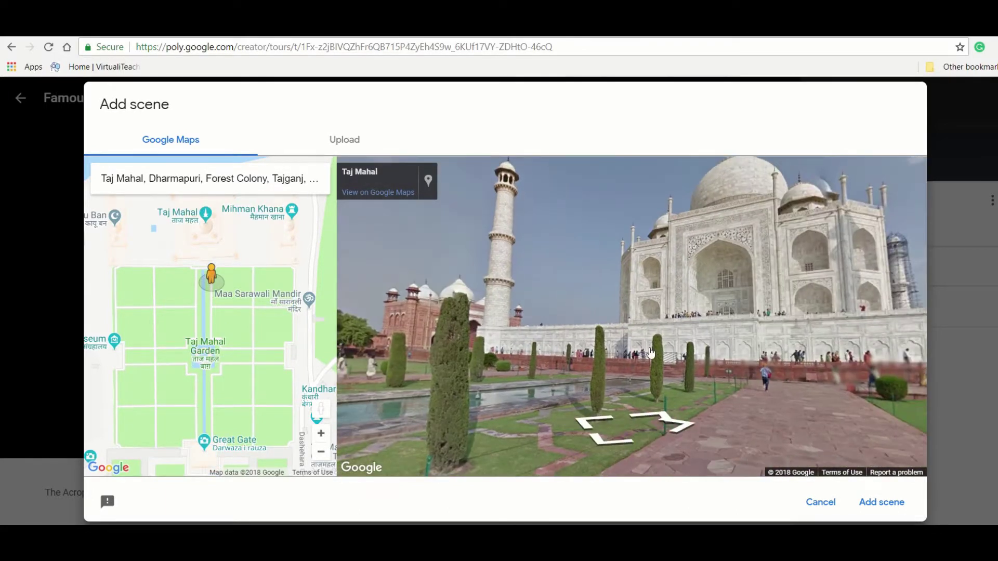
click(740, 353)
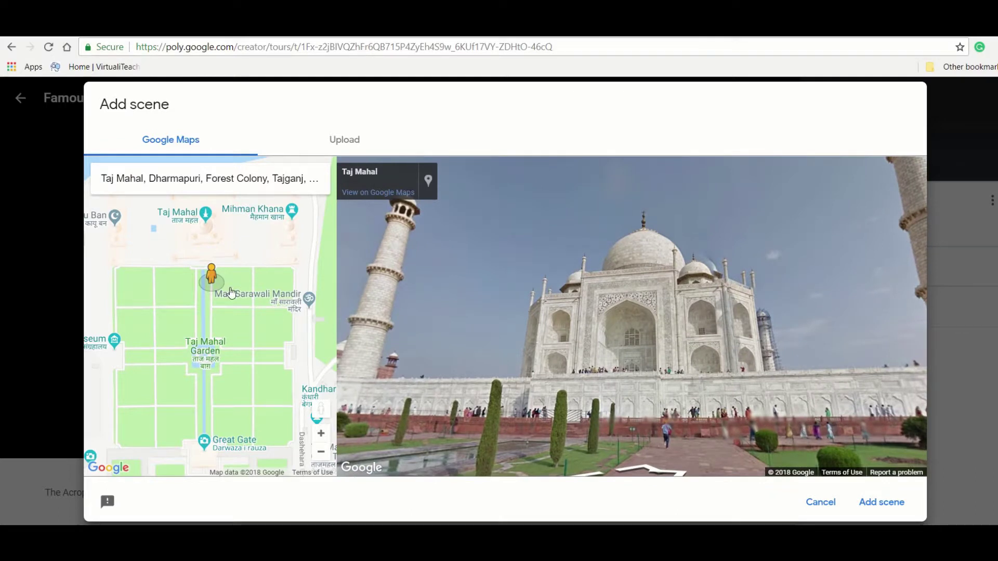
drag(210, 275, 211, 317)
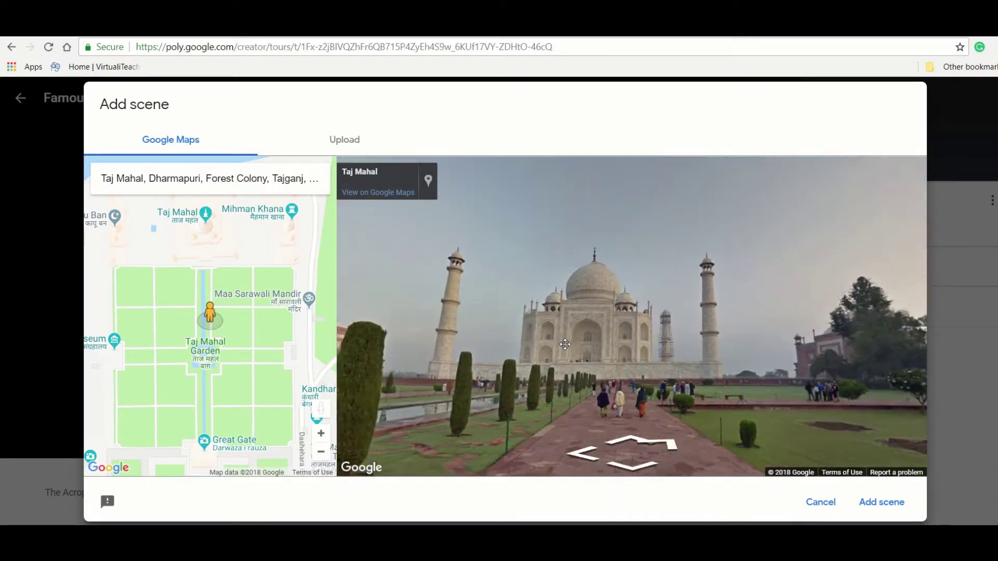
drag(565, 344, 613, 315)
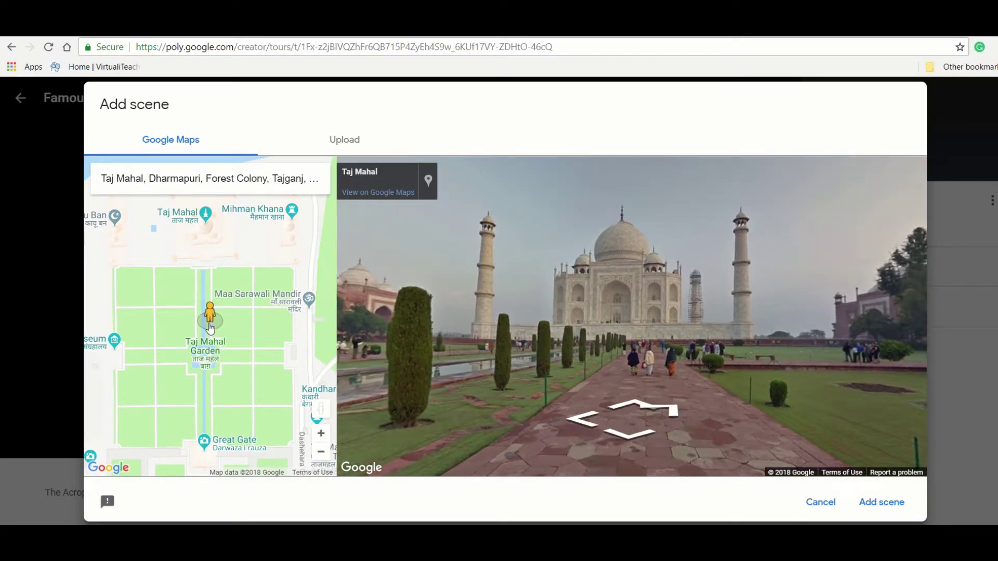
drag(211, 328, 197, 317)
drag(686, 339, 620, 362)
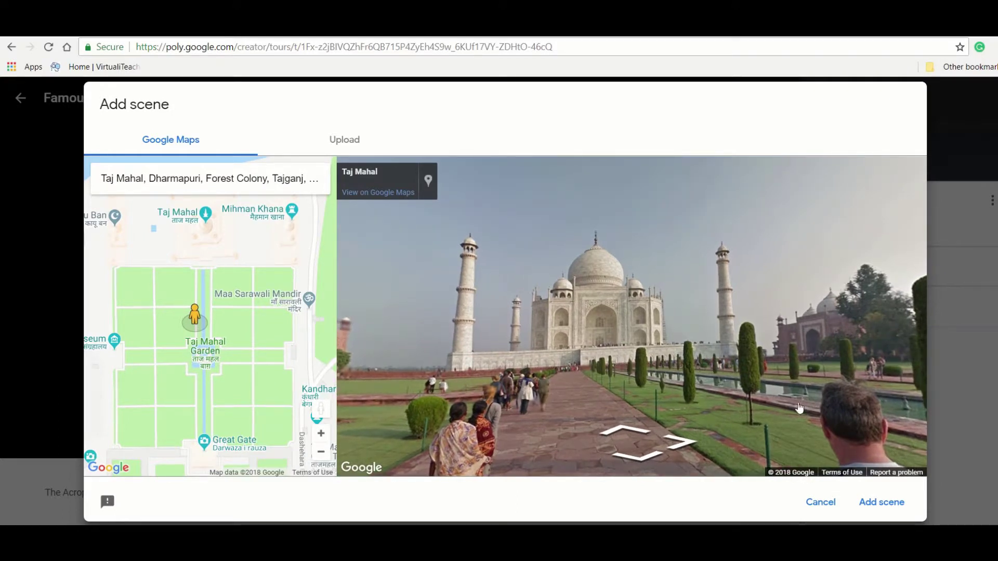
Step: Add the garden view as a scene facing the monument, titled 'Taj Mahal'
click(881, 502)
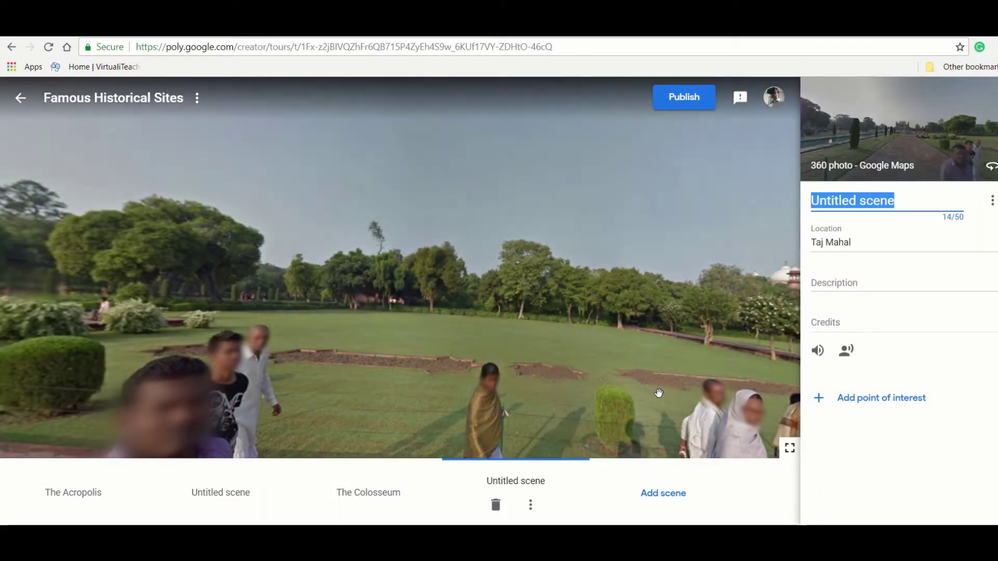
drag(604, 346, 284, 339)
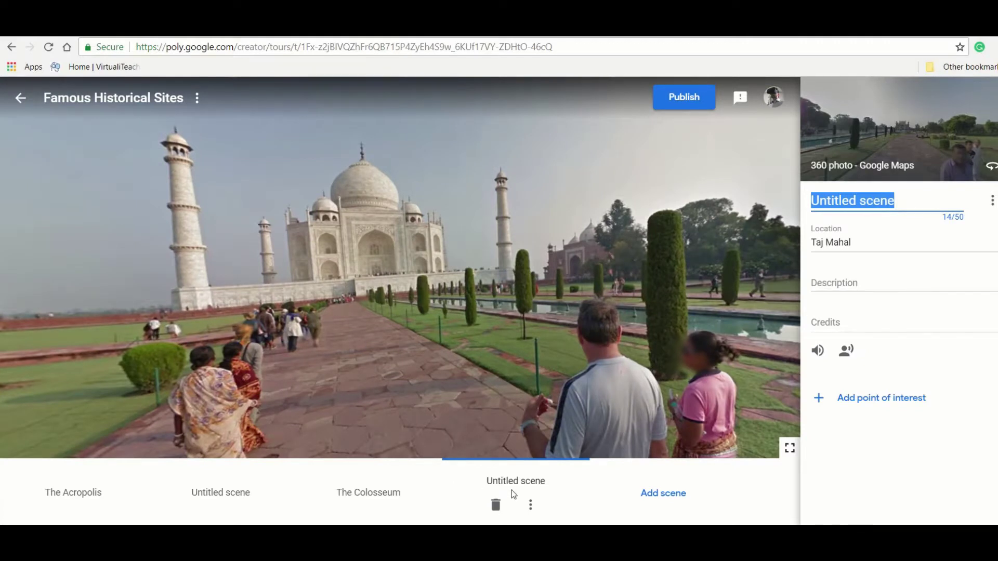
text(T)
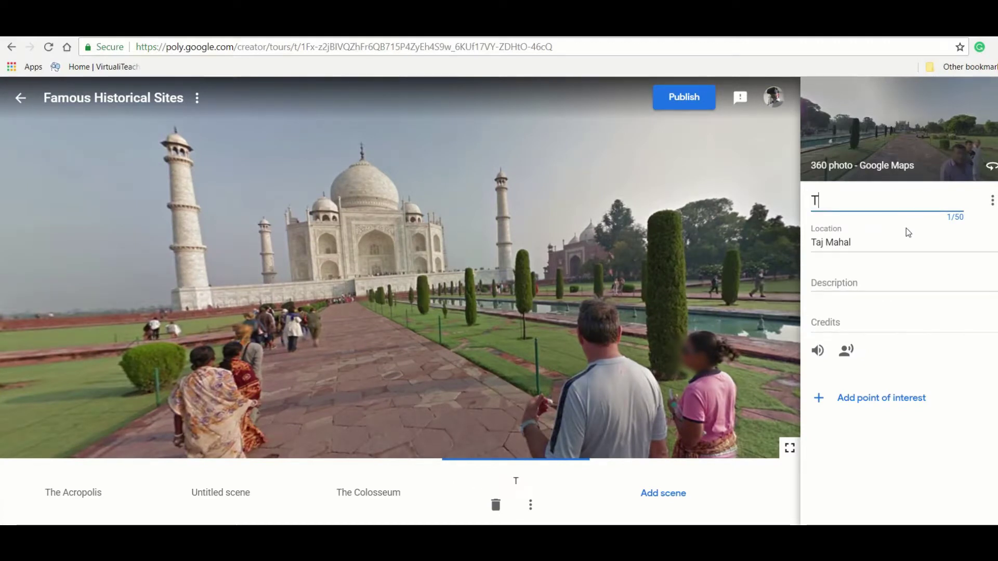
text(aj Mahal)
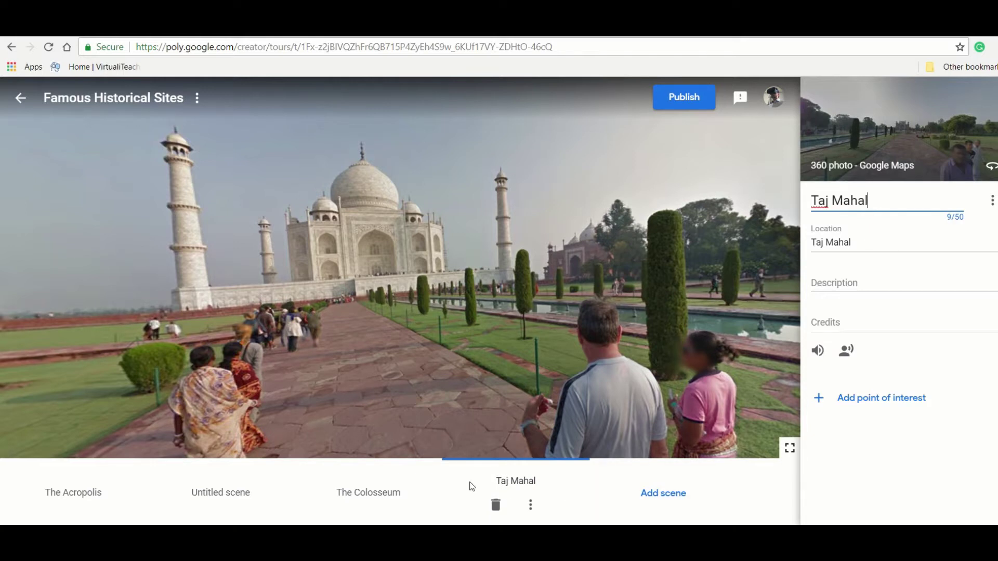
click(855, 287)
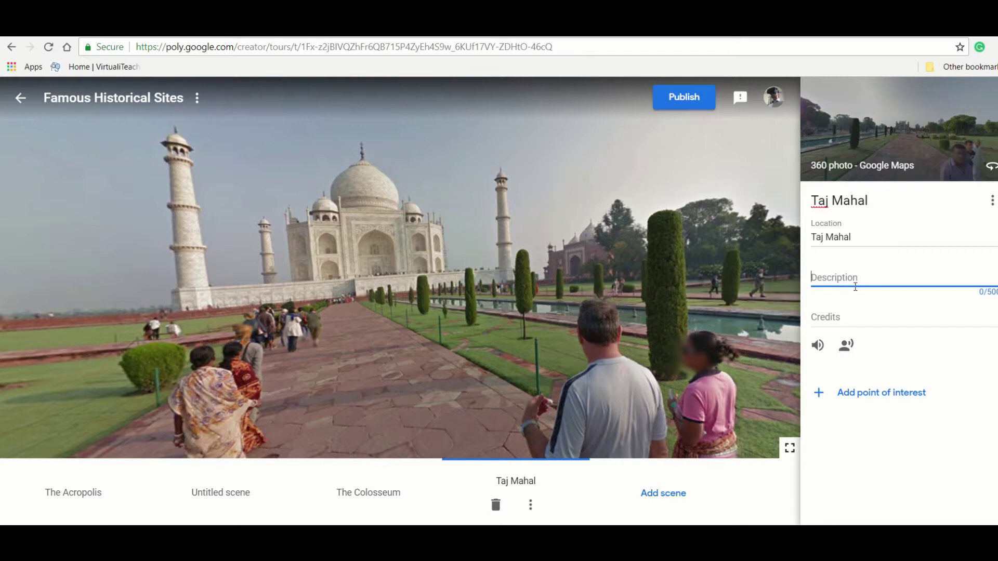
Step: Place a new point of interest on the dome and upload the interior photo as its overlay
click(823, 404)
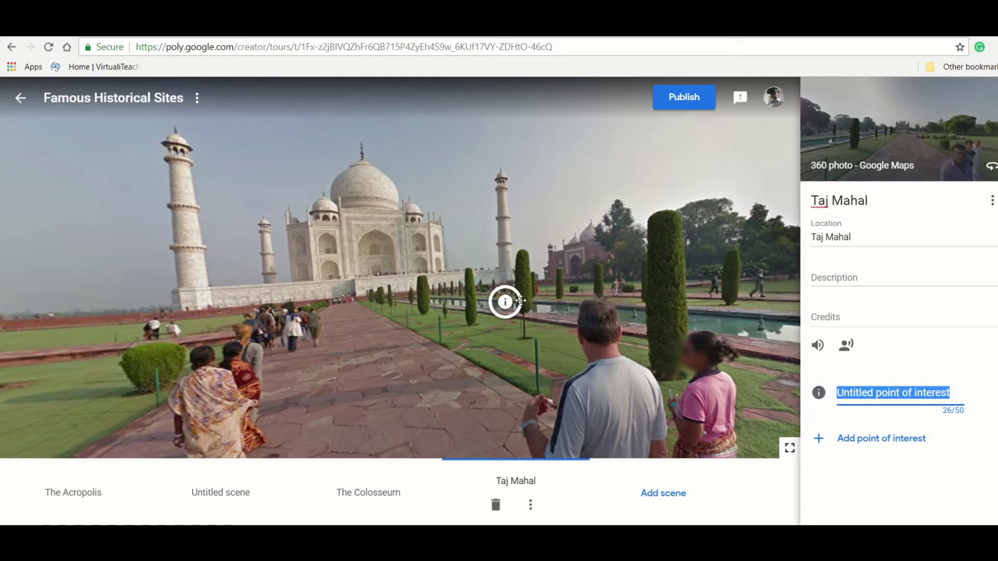
mouse_move(507, 301)
mouse_down()
mouse_move(368, 281)
mouse_move(318, 259)
mouse_move(361, 186)
mouse_up()
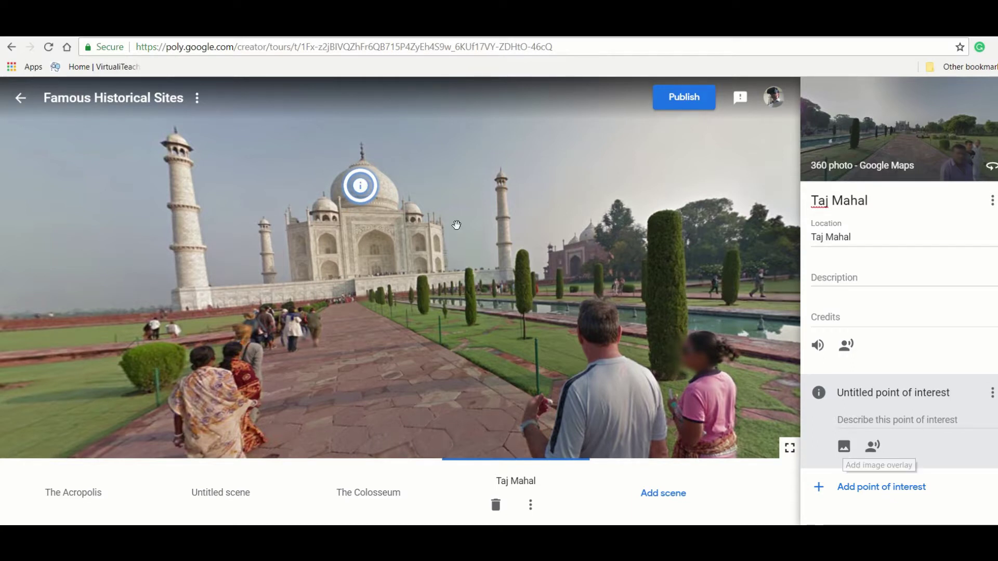
drag(365, 196, 382, 264)
click(844, 446)
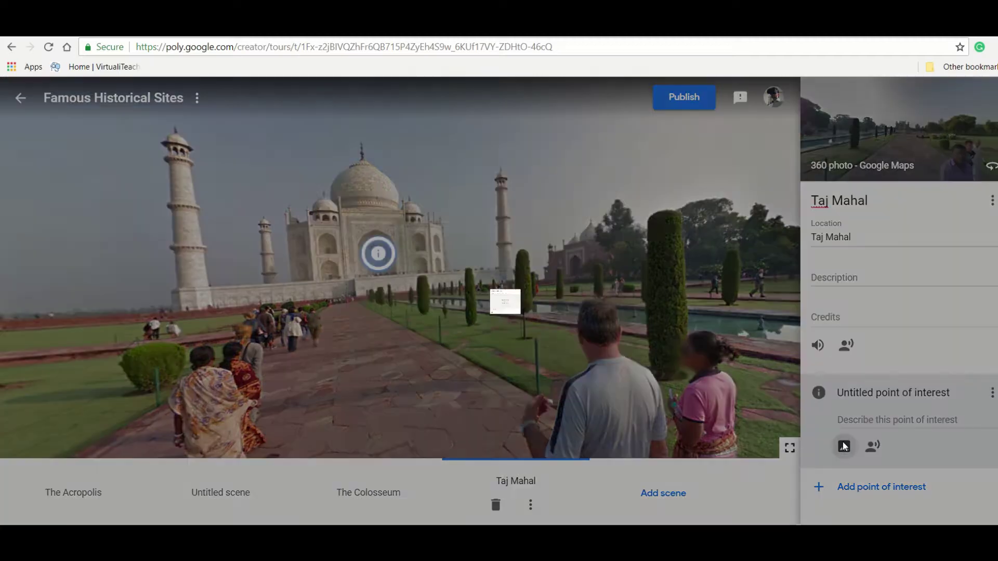
drag(322, 375, 418, 327)
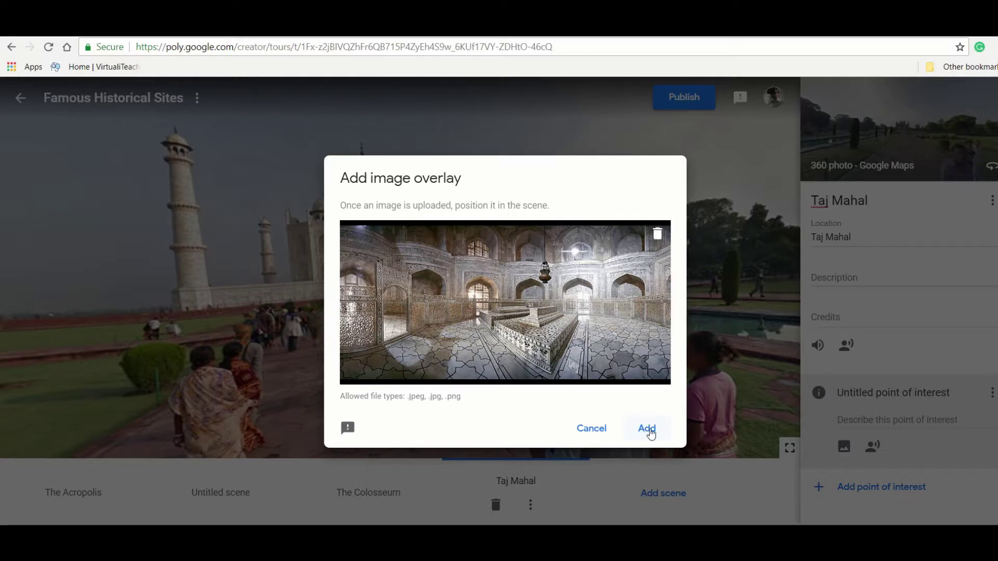
Step: Place the interior photo overlay and title the point of interest 'Inside the Taj Mahal'
click(651, 433)
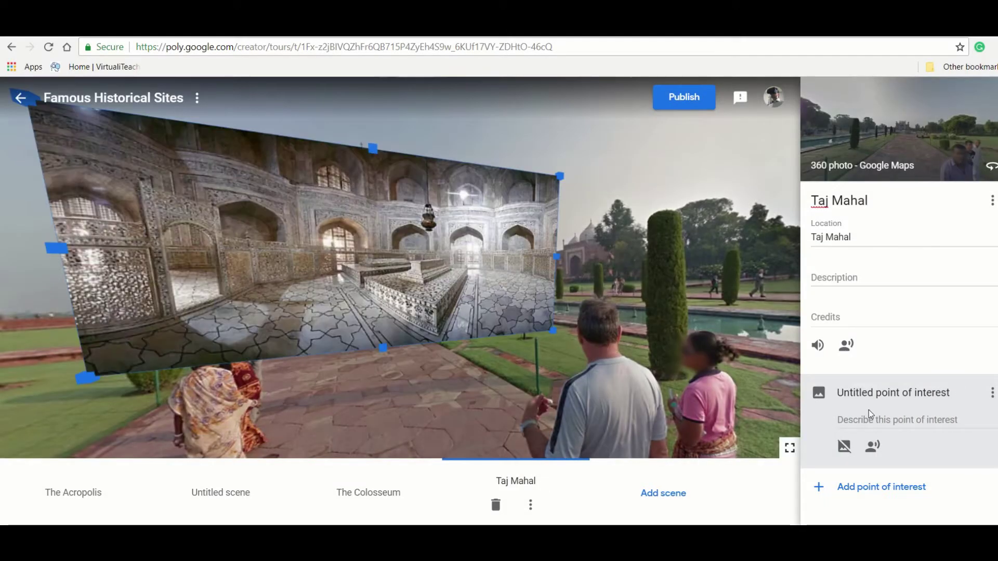
click(954, 390)
drag(954, 391, 829, 397)
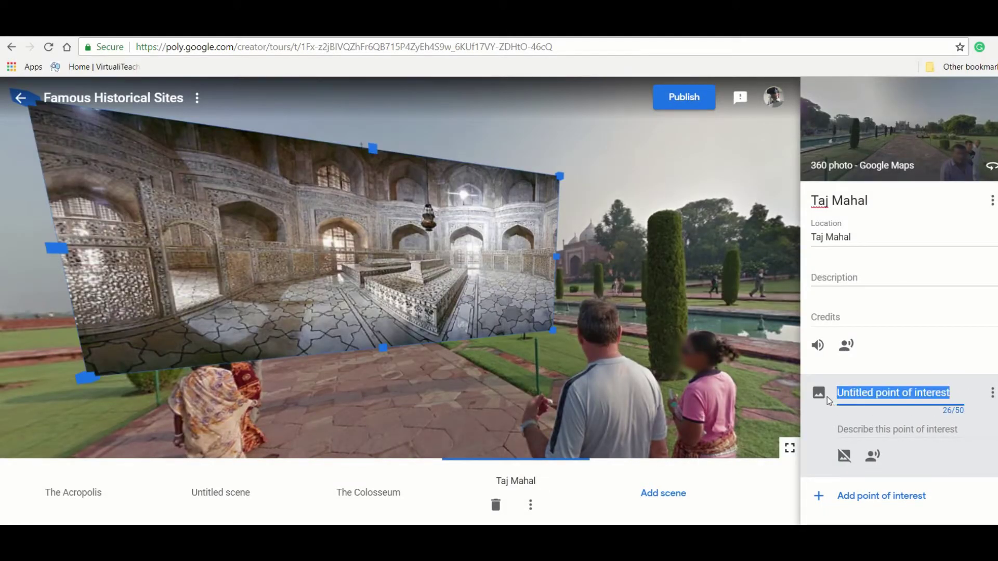
text(Inside the )
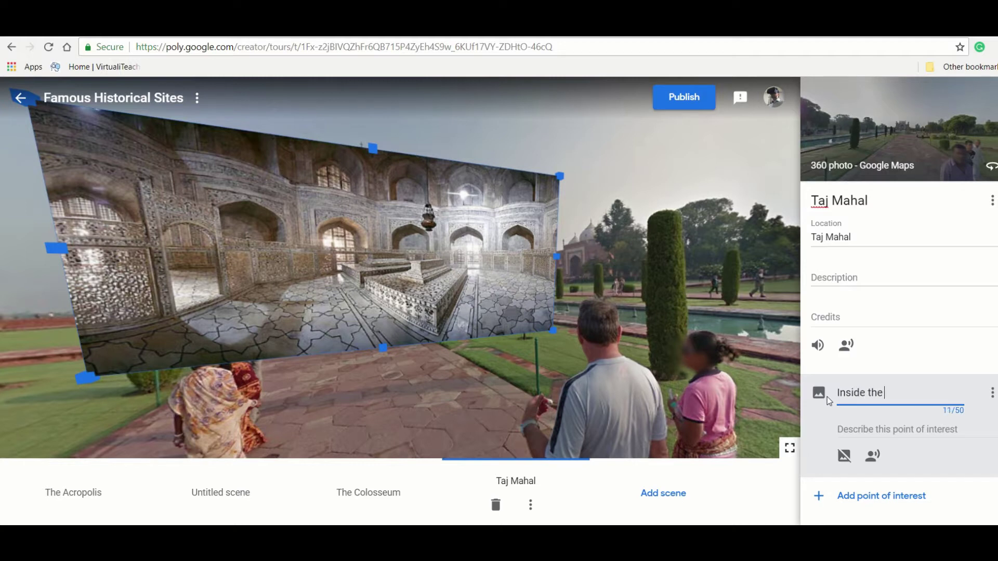
text(Taj Mahal)
click(876, 425)
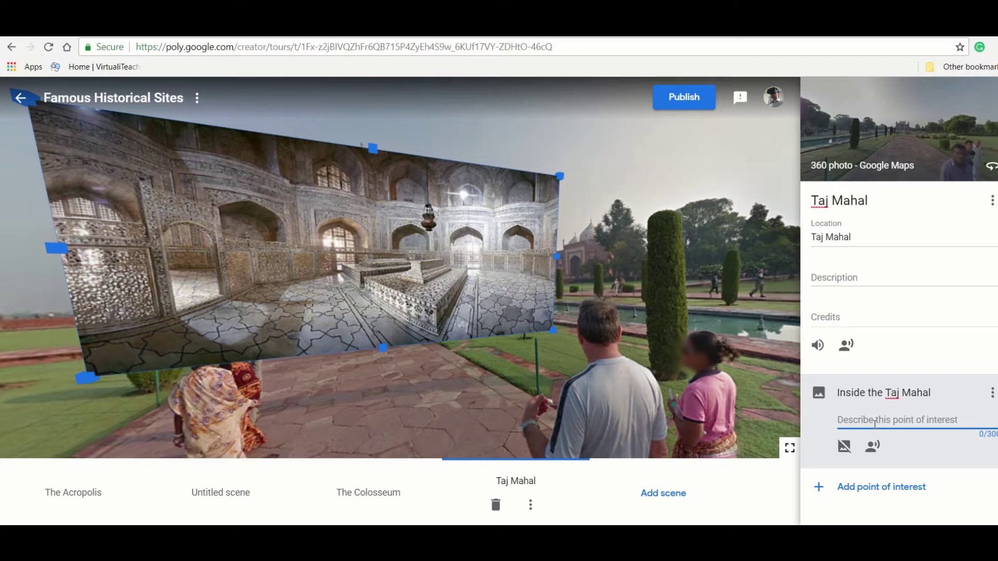
Step: Describe it as the mausoleum for Shah Jahan's third wife, then move and resize the photo
text(The Taj Mahal is a mausoleum for the)
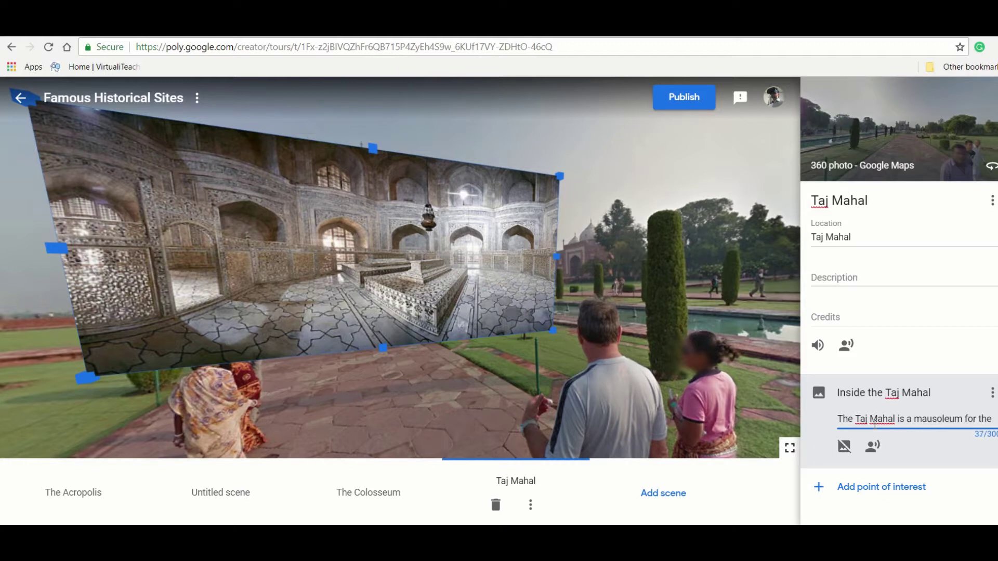
text(third wife)
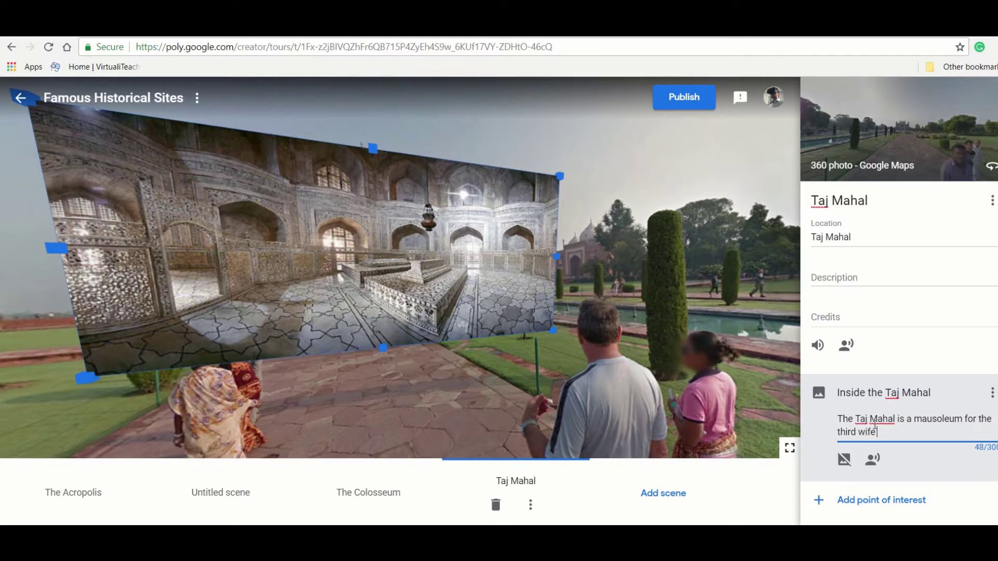
text(of former em)
text(peror Shah )
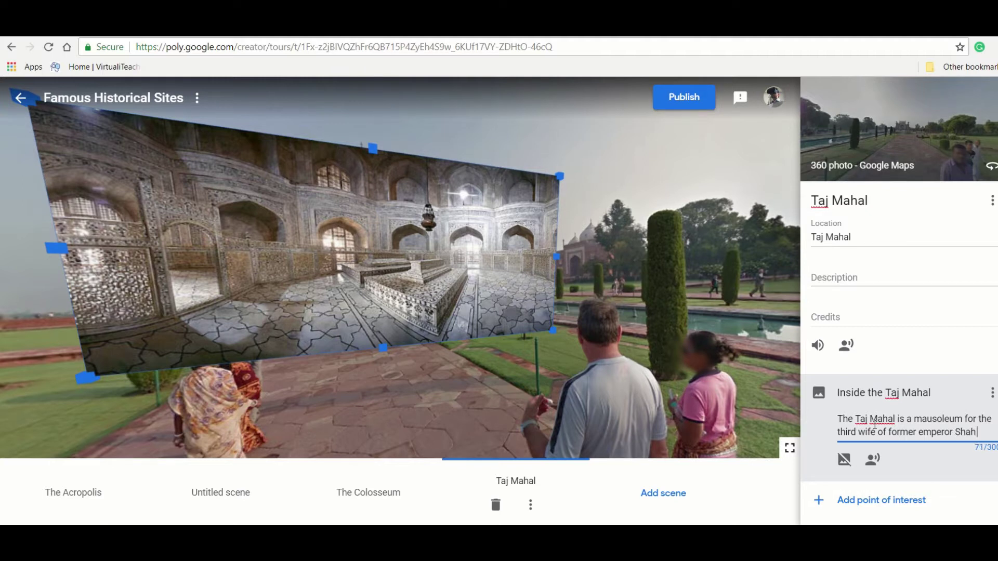
text(Jahan.)
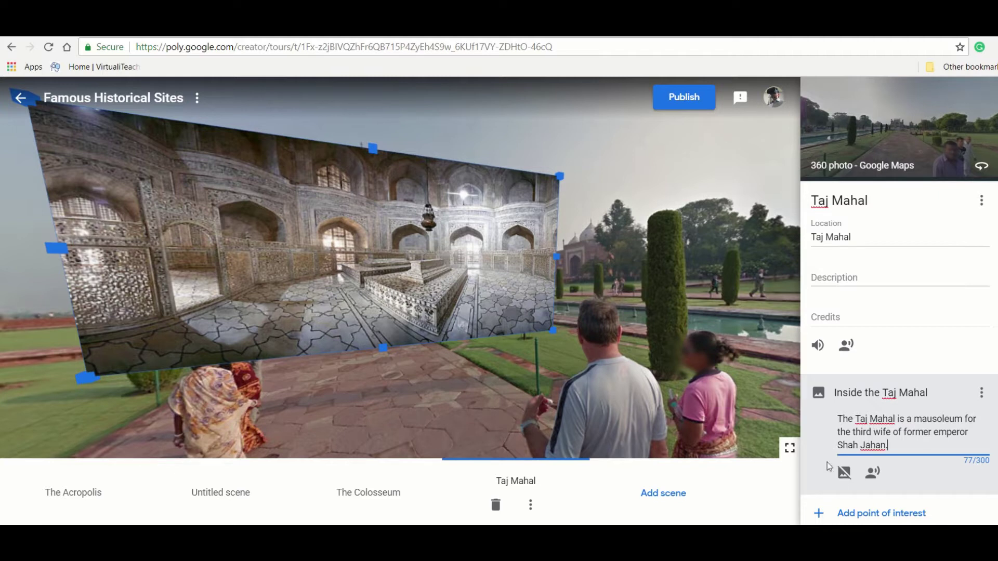
mouse_move(356, 249)
mouse_down()
mouse_move(399, 251)
mouse_move(572, 221)
mouse_move(368, 236)
mouse_move(371, 253)
mouse_up()
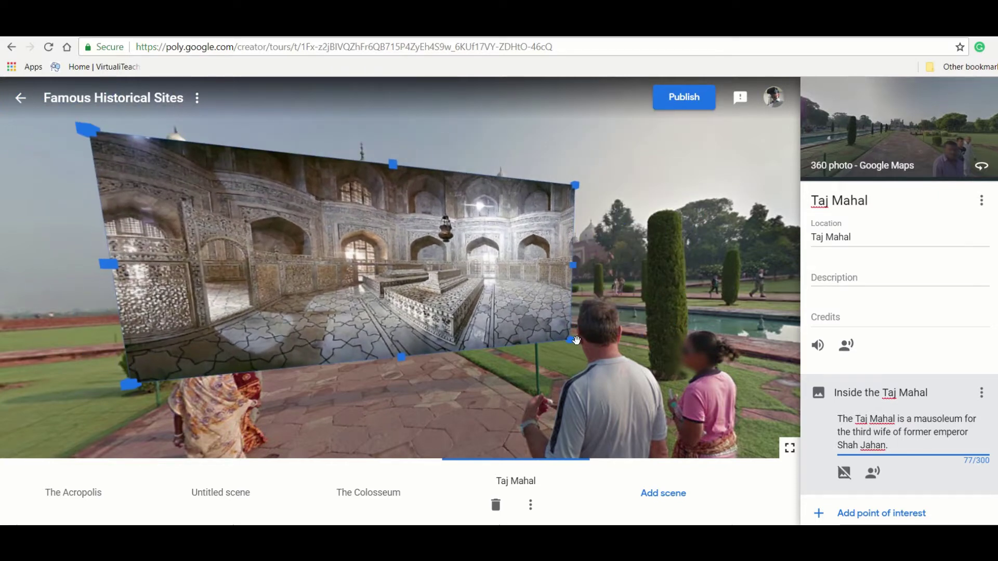
drag(576, 340, 525, 326)
Step: Close the Inside the Taj Mahal overlay, place a second marker on the building, and start its narration
click(465, 357)
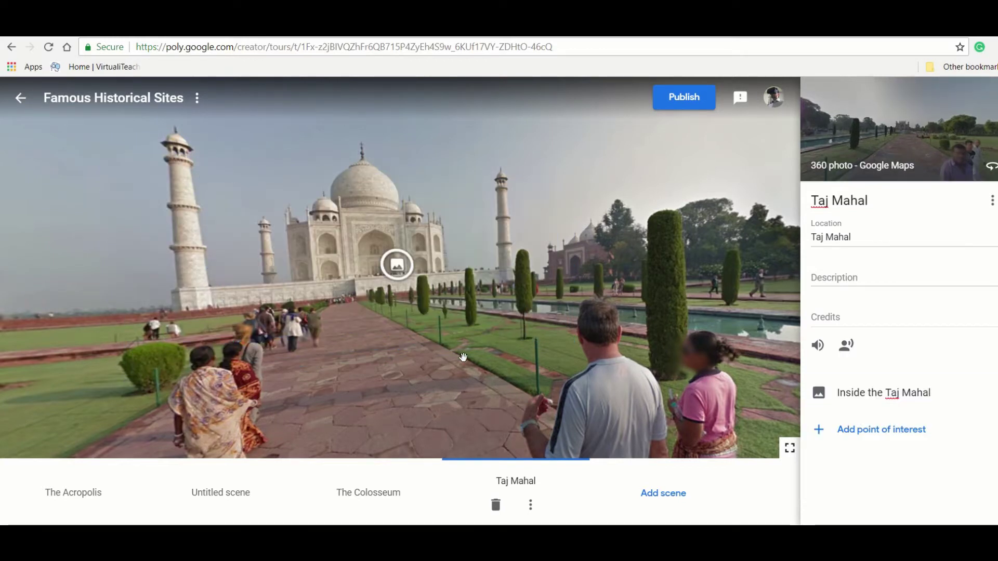
click(396, 264)
click(464, 338)
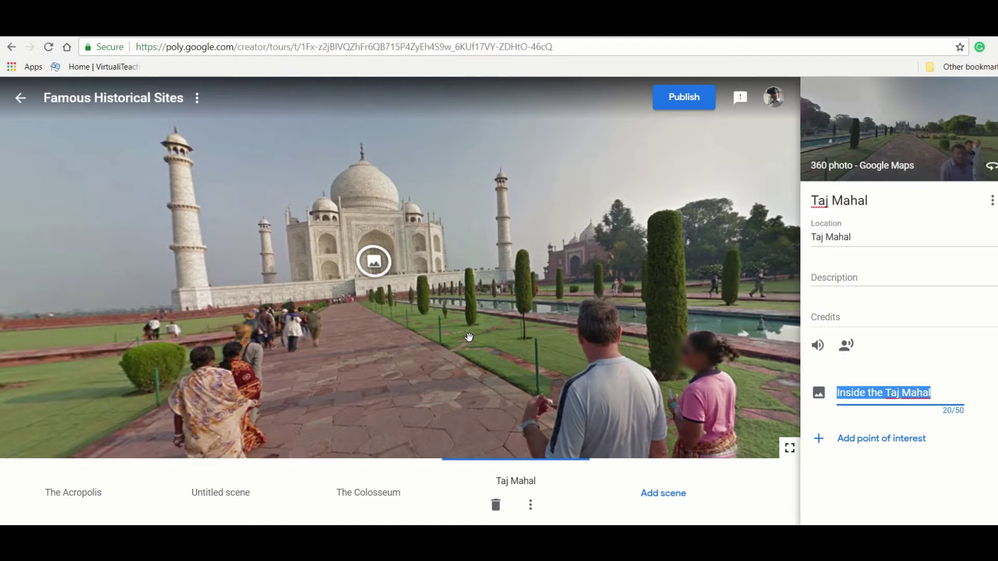
click(843, 439)
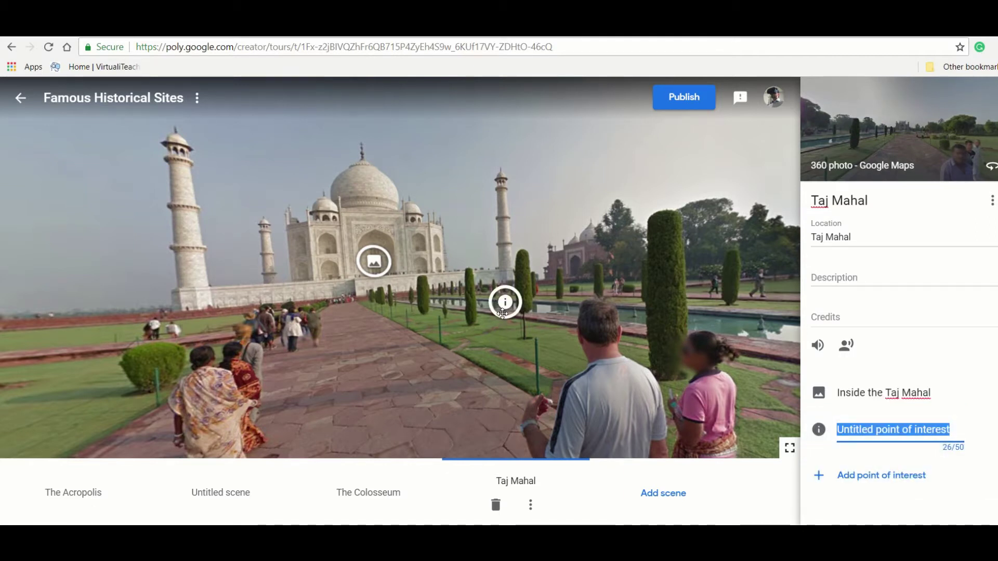
mouse_move(505, 301)
mouse_down()
mouse_move(432, 223)
mouse_move(426, 240)
mouse_up()
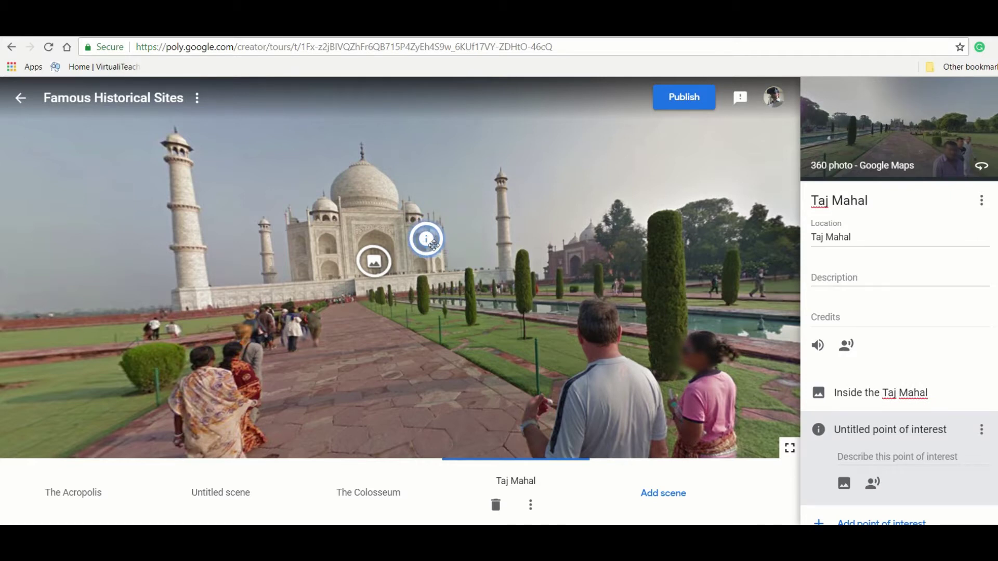
click(873, 483)
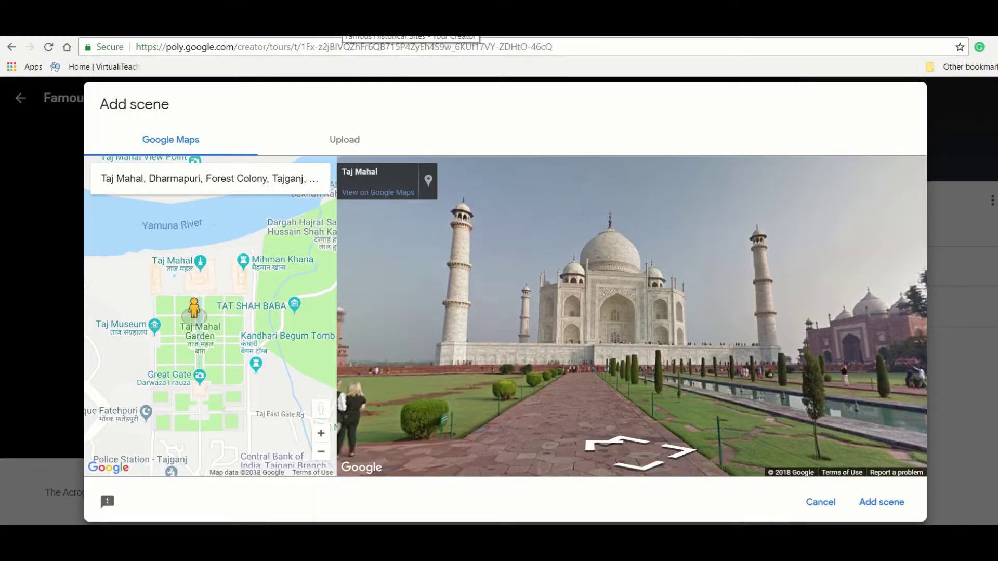
Step: In the other tab, search Google for 'online mp3 recording' and open the Record MP3 Online recorder
click(457, 26)
click(380, 48)
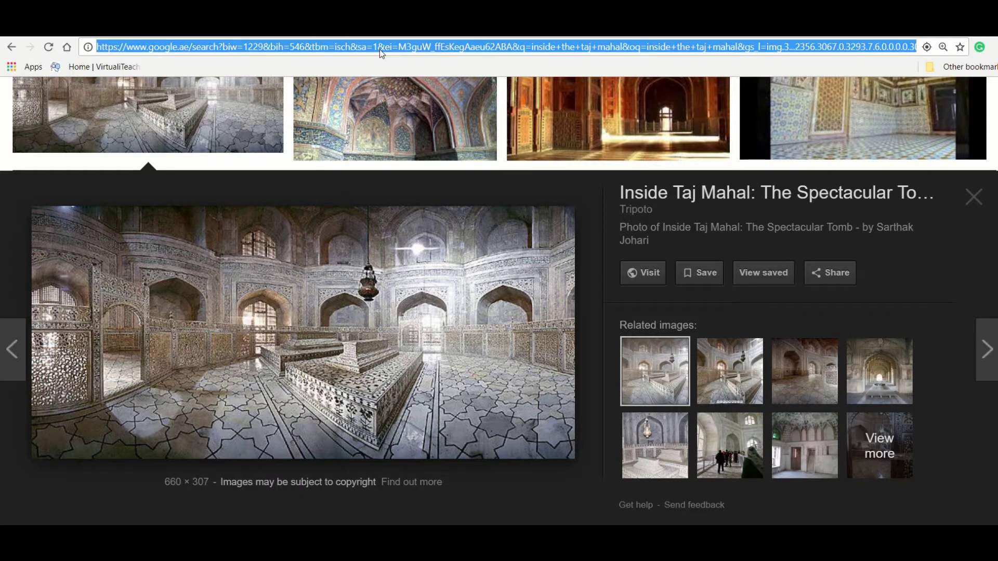
text(online mp3)
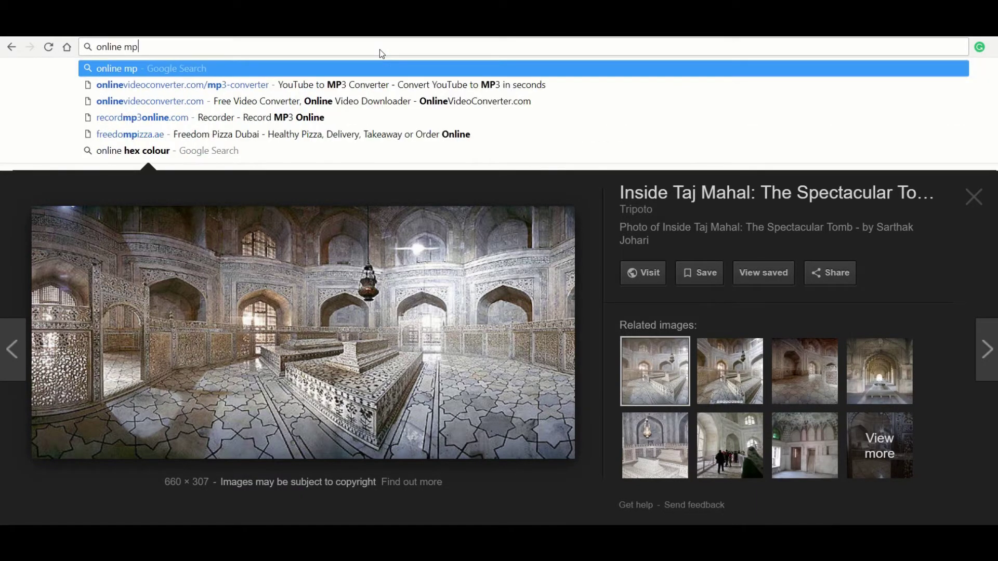
key(Return)
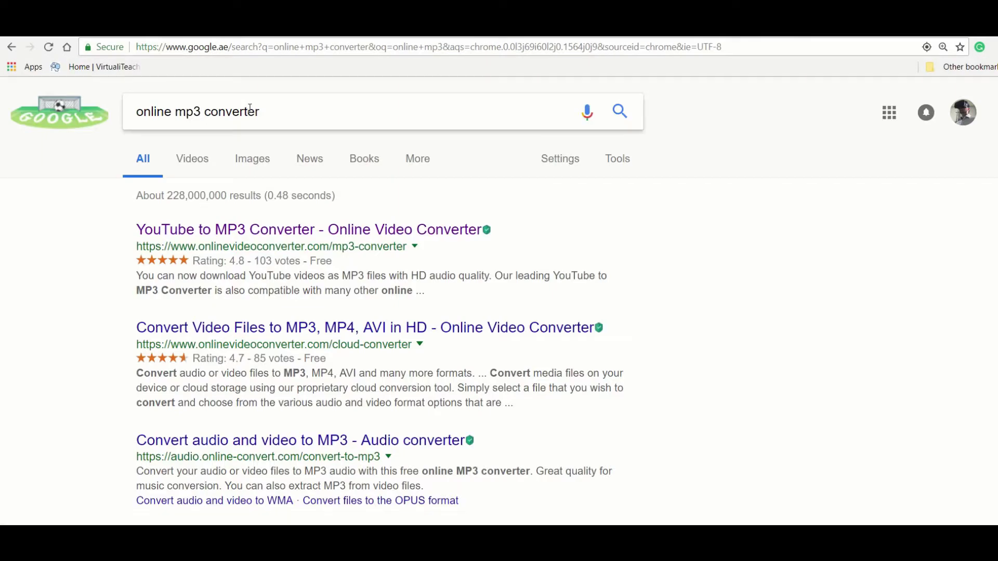
double_click(260, 112)
text(recording)
key(Return)
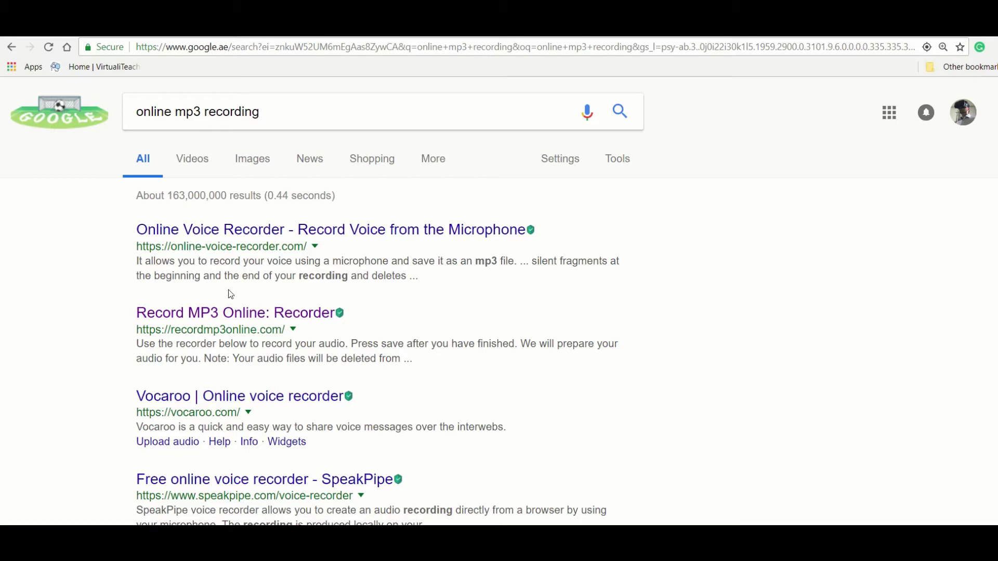
click(243, 309)
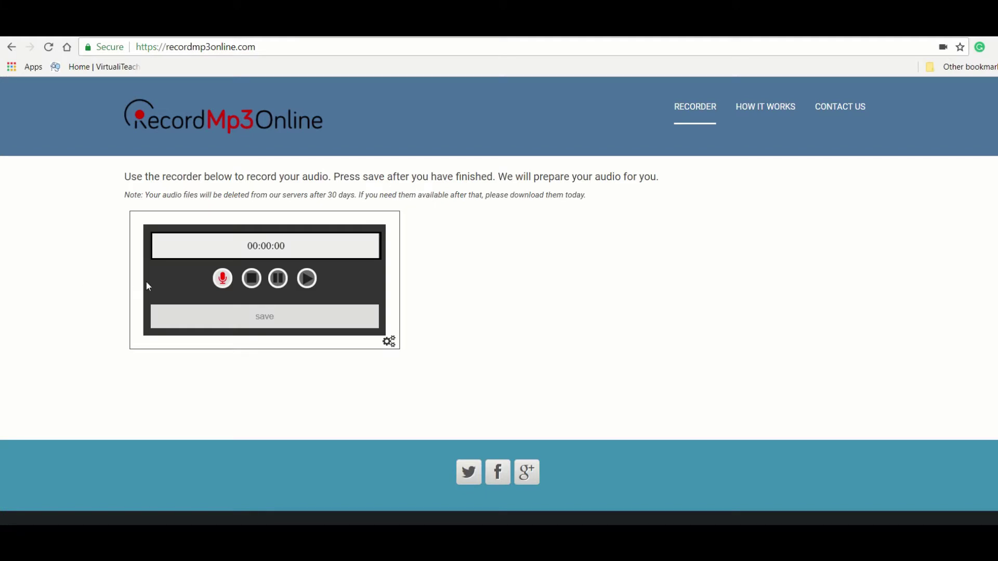
Step: Record a 7-second voice clip, save it as MP3 and bring up its download options
click(221, 284)
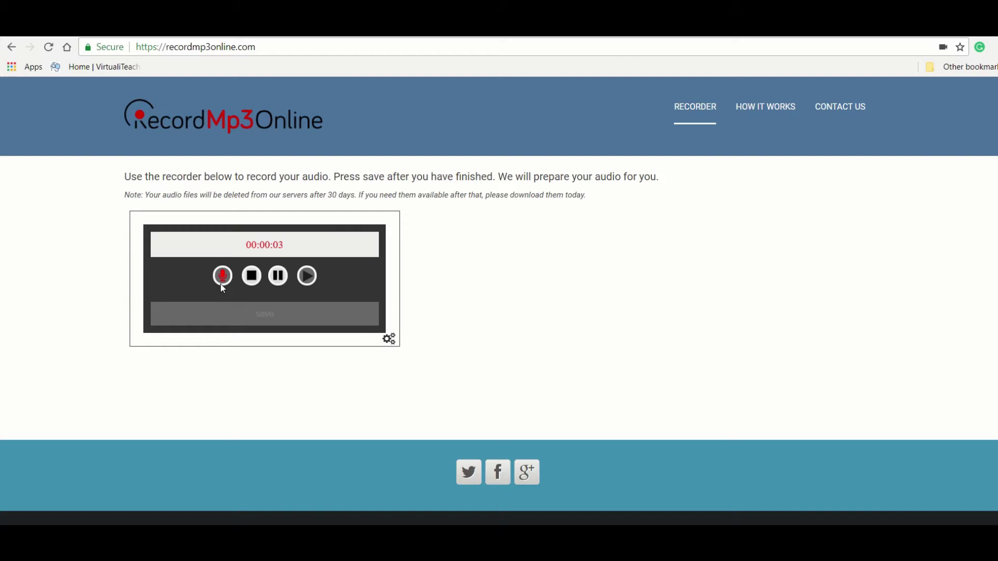
click(251, 281)
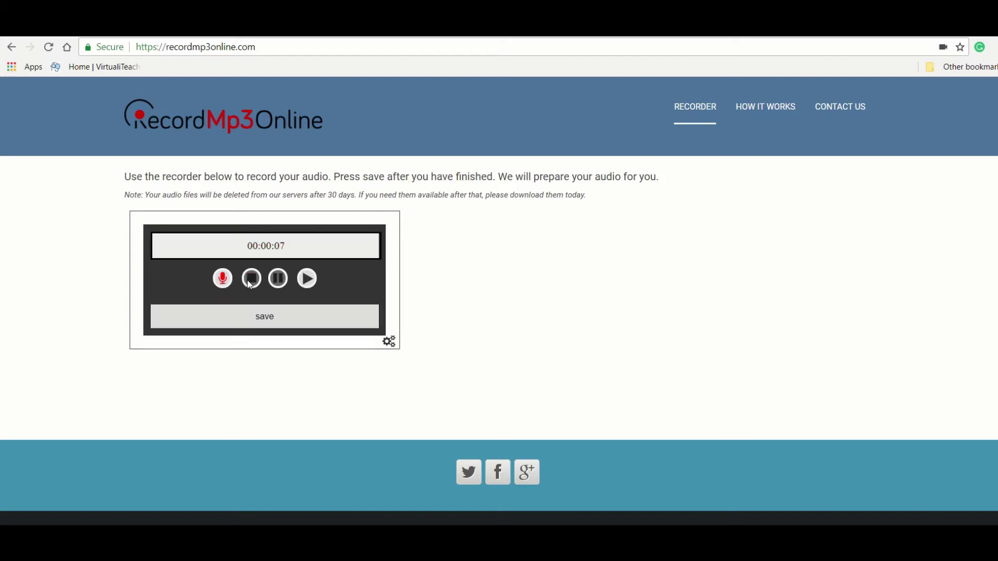
click(283, 315)
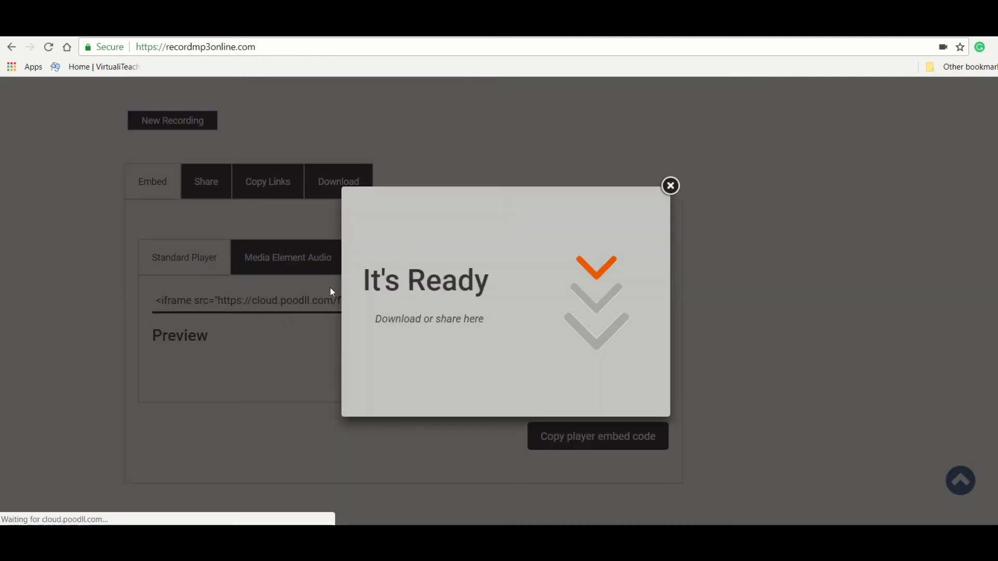
click(671, 186)
click(339, 182)
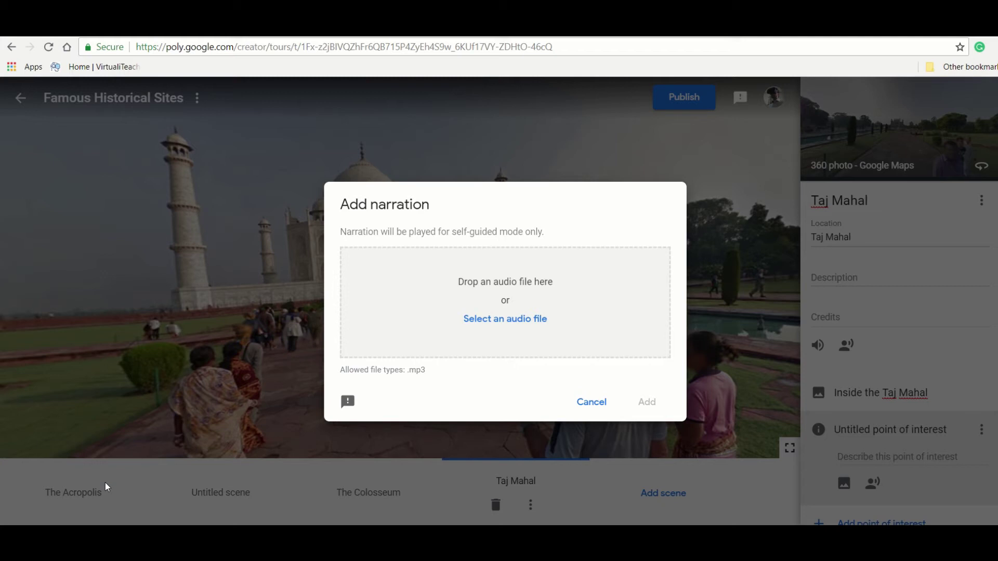
Step: Drop the recorded MP3 in as narration, preview it, and add it to the Taj Mahal point of interest
drag(144, 484, 502, 278)
click(485, 261)
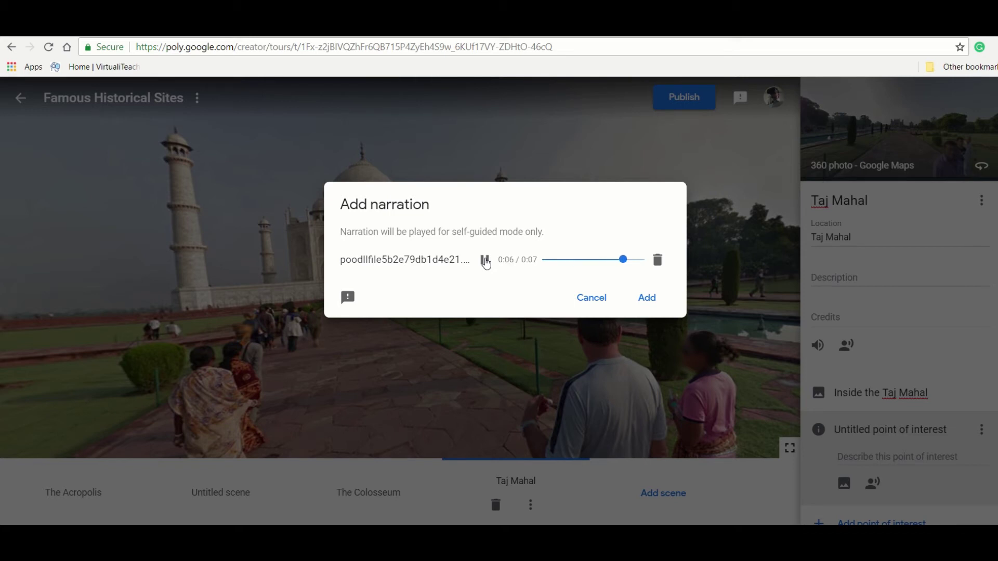
click(651, 298)
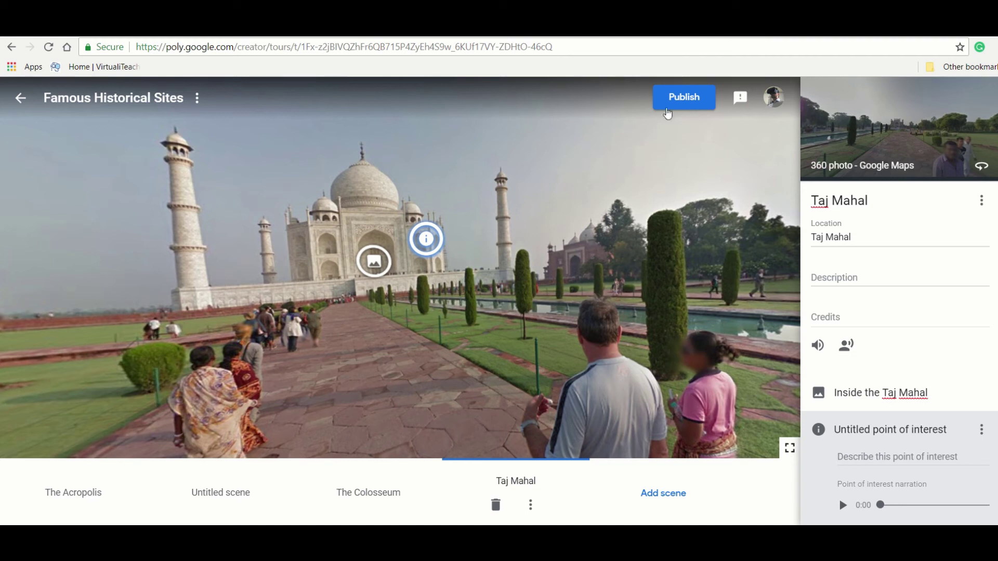
Step: Open the publish dialog for Famous Historical Sites and change visibility from Public to Unlisted
click(685, 98)
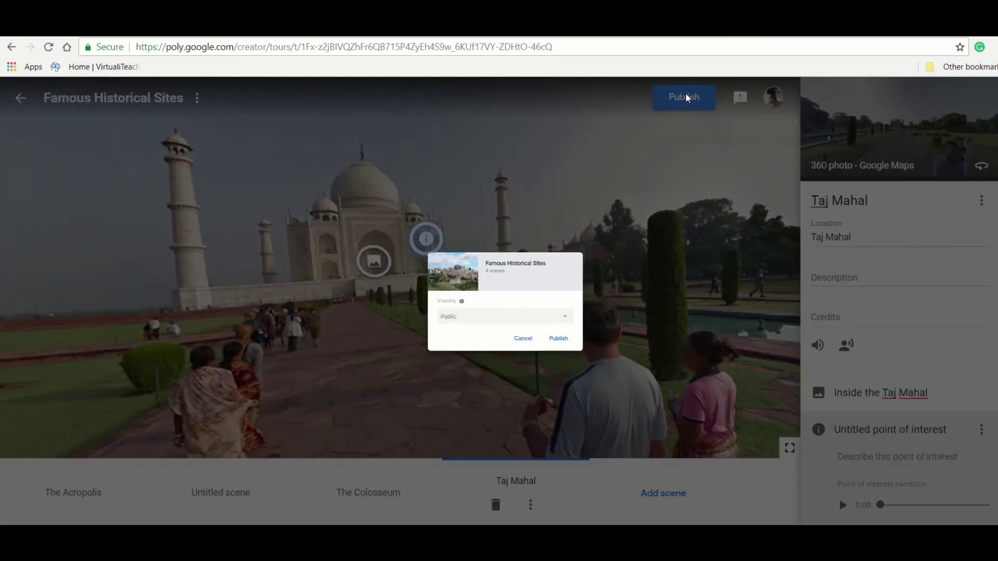
click(485, 339)
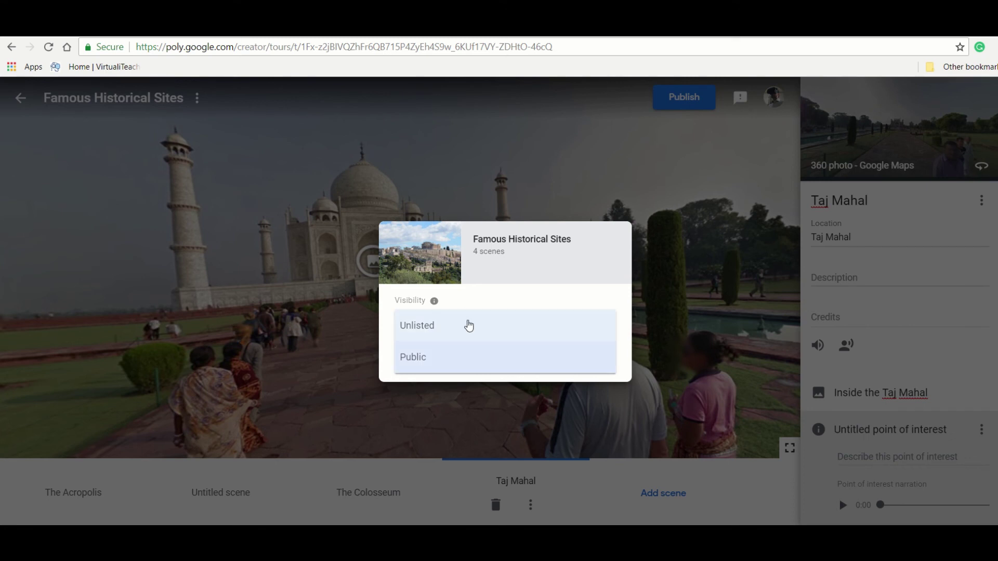
click(502, 298)
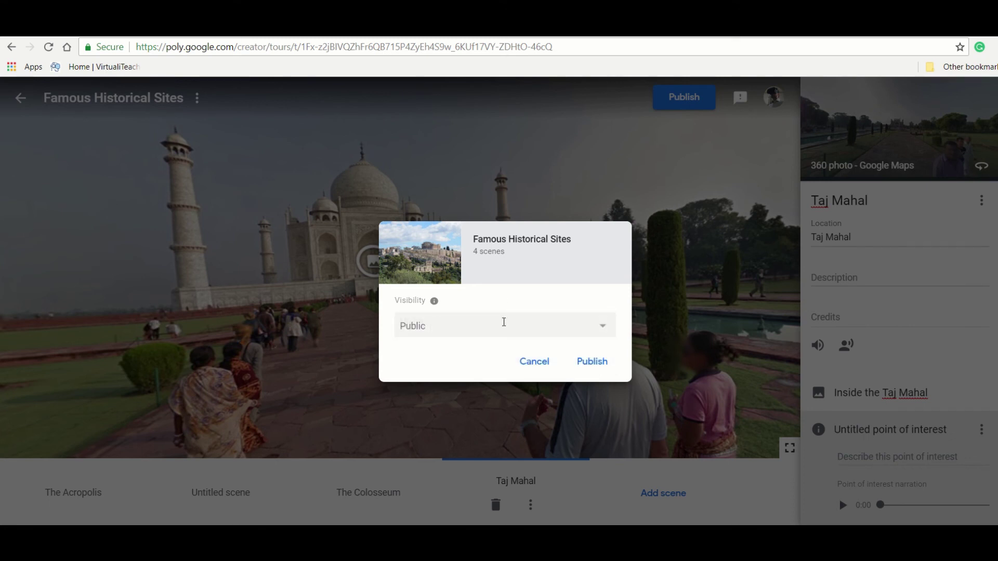
click(503, 323)
click(447, 328)
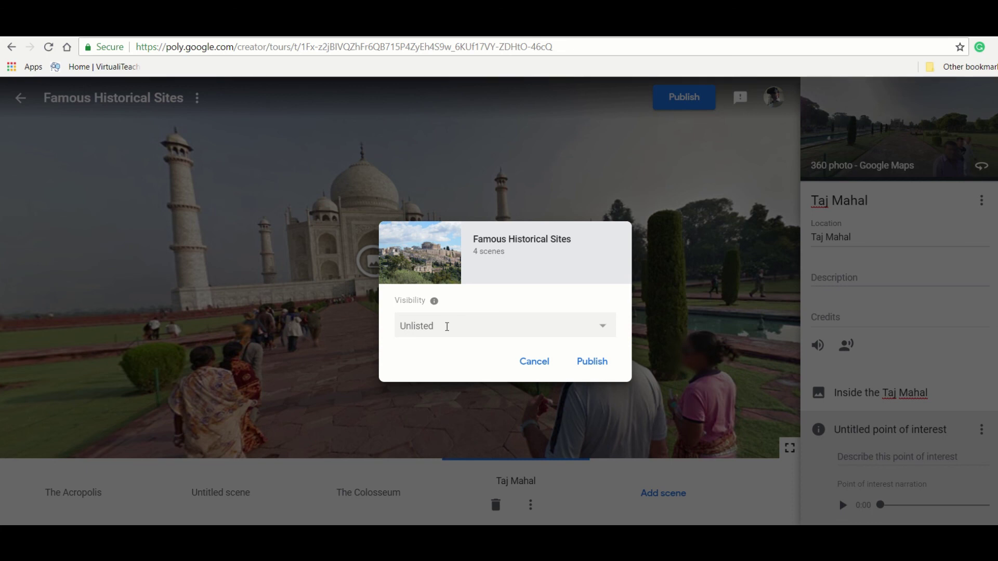